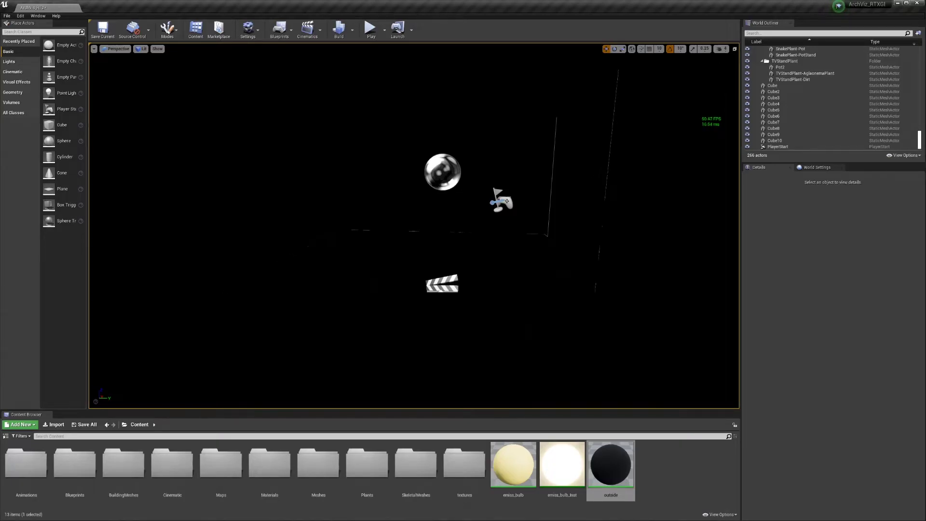
Add a point light near the dining table, placing it in Unlit view and then returning the viewport to Lit.
left_click(144, 48)
left_click(159, 72)
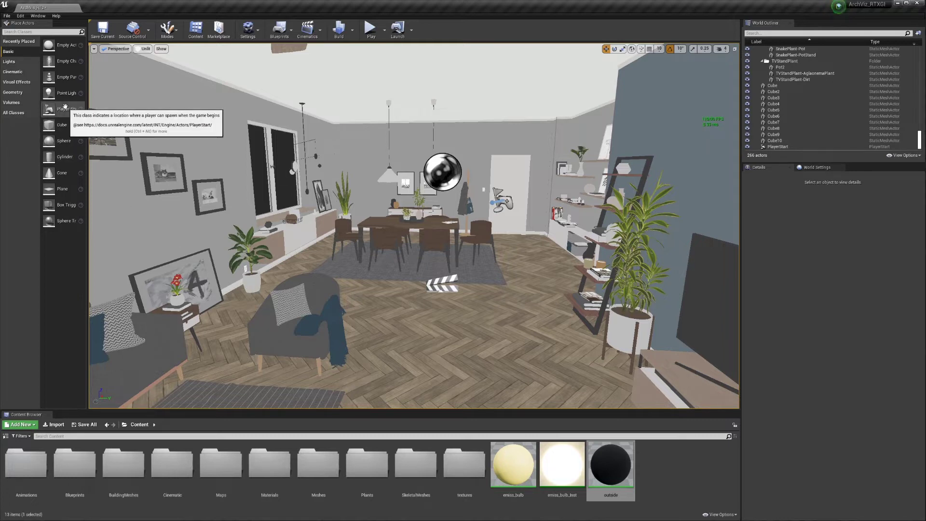
left_click_drag(62, 92, 413, 269)
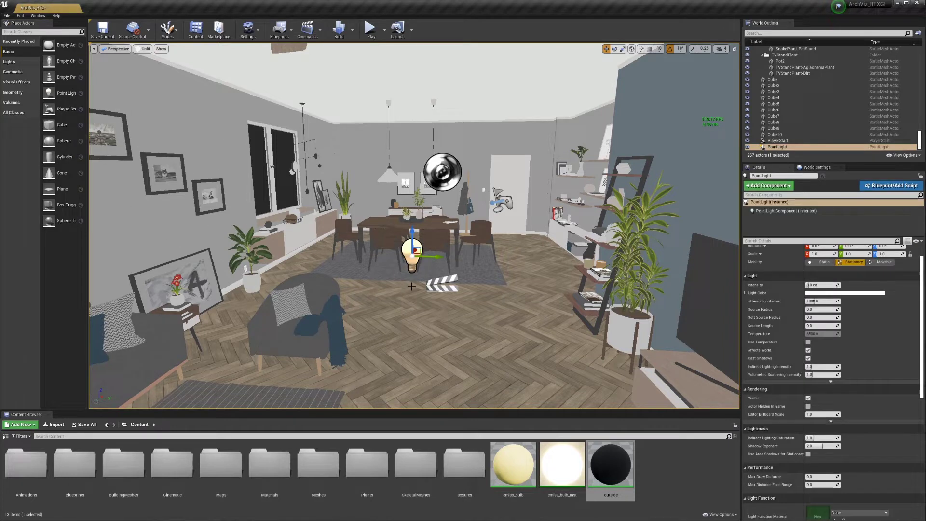
left_click(145, 49)
left_click(154, 61)
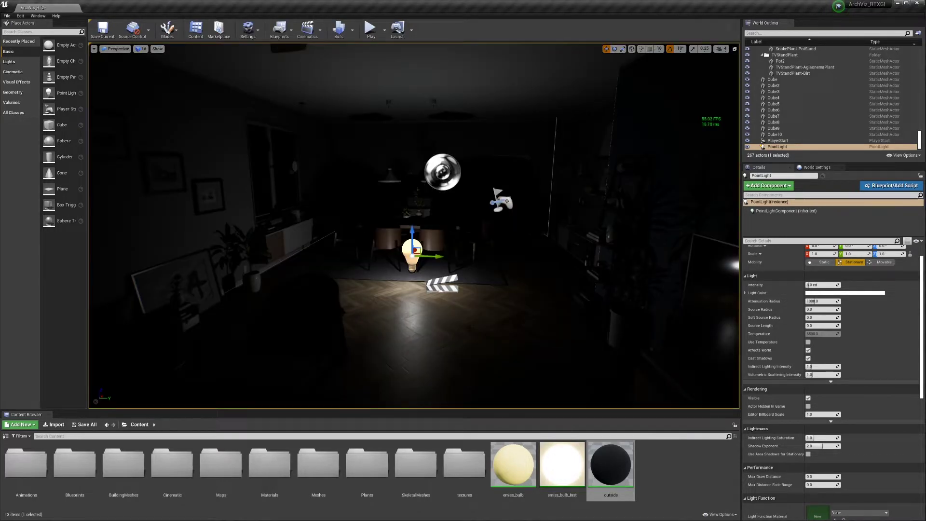
Move the point light up and across the room to just beneath the shade of the pendant lamp nearer the door.
right_click_drag(333, 250, 290, 289)
left_click_drag(347, 203, 345, 153)
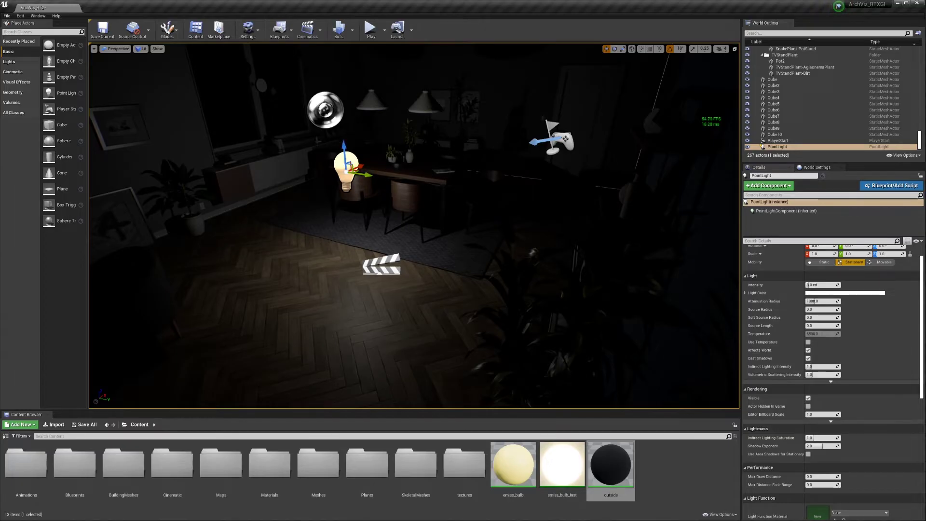
right_click_drag(376, 203, 277, 175)
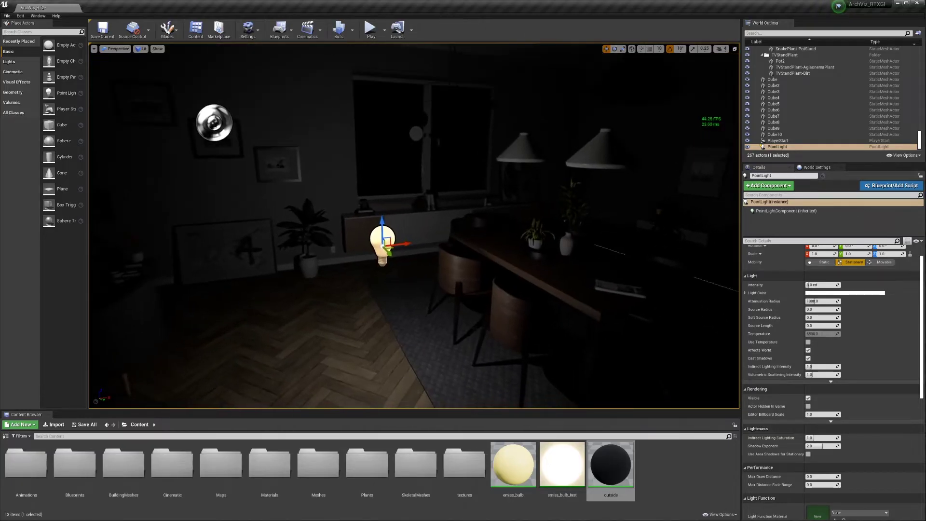
left_click_drag(405, 245, 605, 186)
right_click_drag(605, 185, 588, 183)
mouse_move(522, 165)
right_mouse_down()
mouse_move(525, 212)
mouse_move(522, 165)
right_mouse_up()
left_click_drag(546, 161, 568, 161)
mouse_move(569, 162)
right_mouse_down()
mouse_move(526, 163)
mouse_move(568, 158)
right_mouse_up()
left_click_drag(483, 202, 426, 175)
right_click_drag(426, 176, 555, 185)
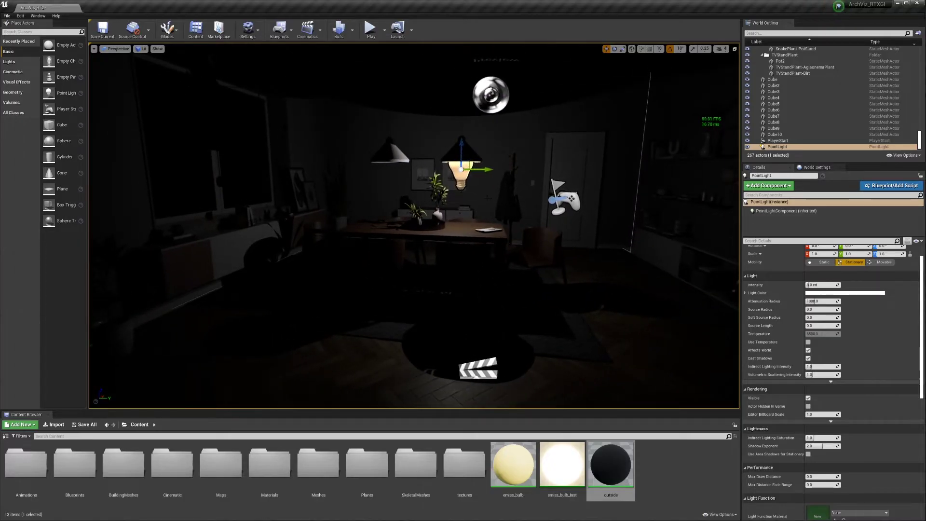
Set the pendant point light's intensity to 35 cd, trying 25 cd first.
left_click(815, 285)
type("25")
key("Return")
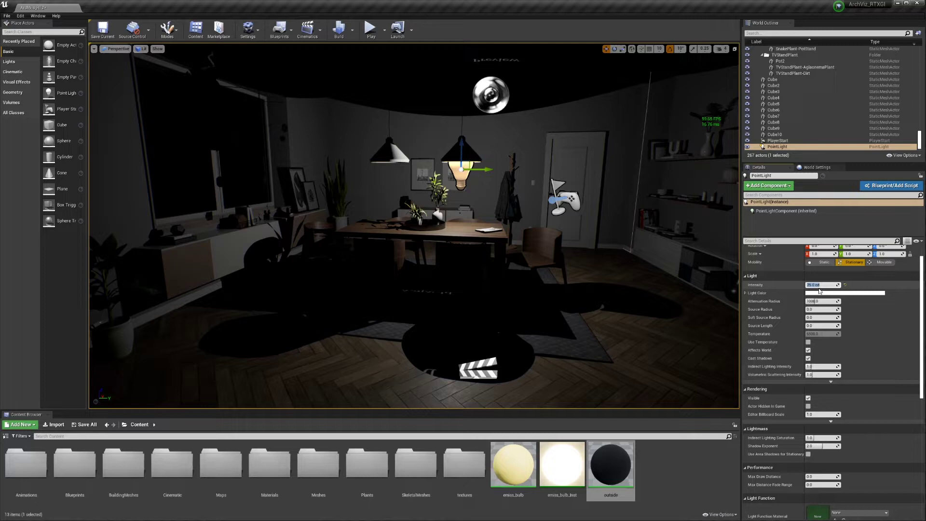
type("35")
key("Return")
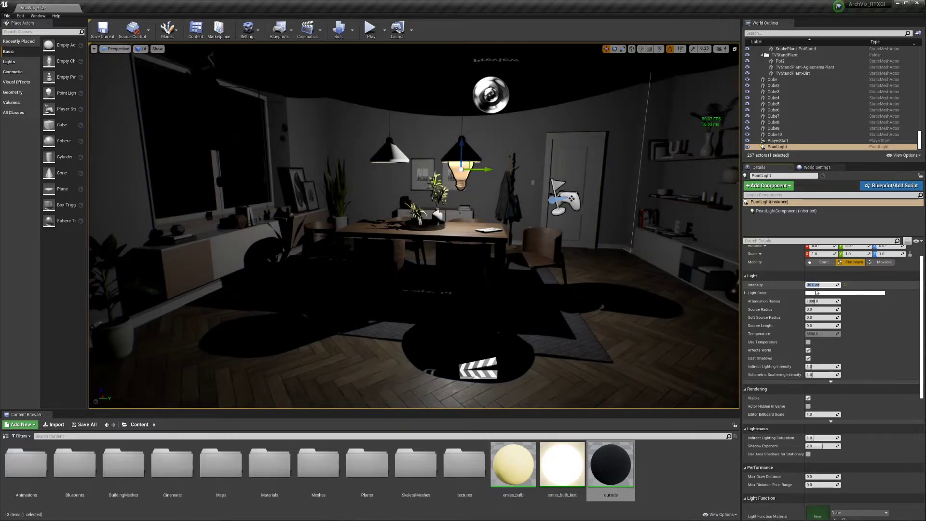
right_click_drag(569, 270, 548, 256)
key("w")
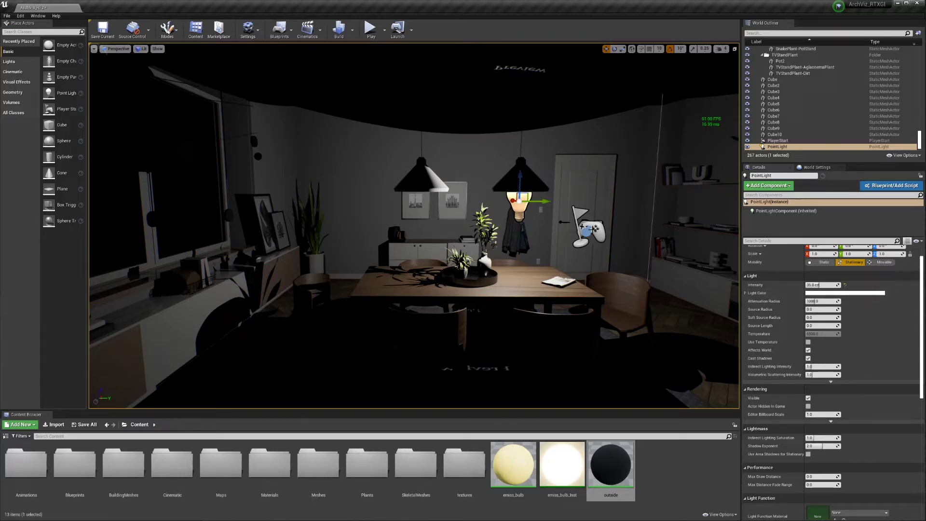
Change the point light's mobility to Movable and nudge it slightly sideways beneath the pendant shade.
scroll(850, 325, "up", 1)
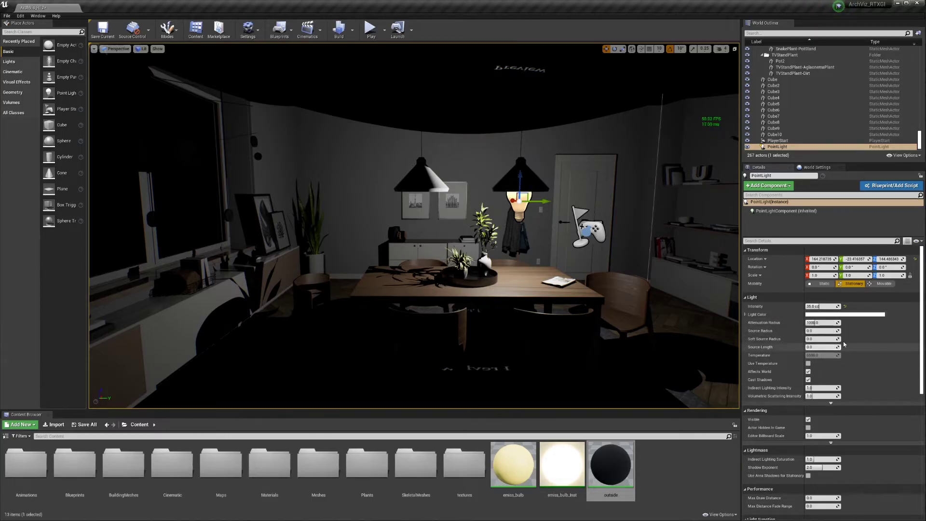
left_click(885, 283)
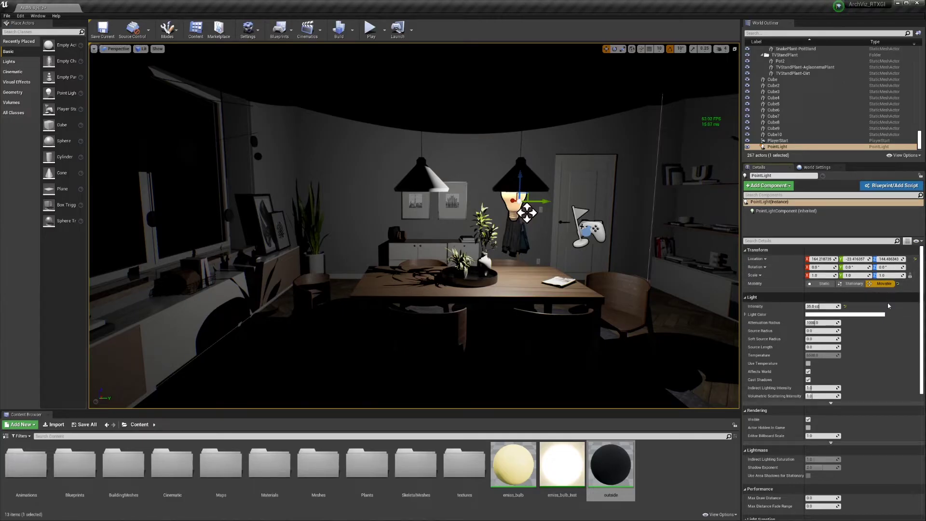
left_click_drag(527, 212, 529, 213)
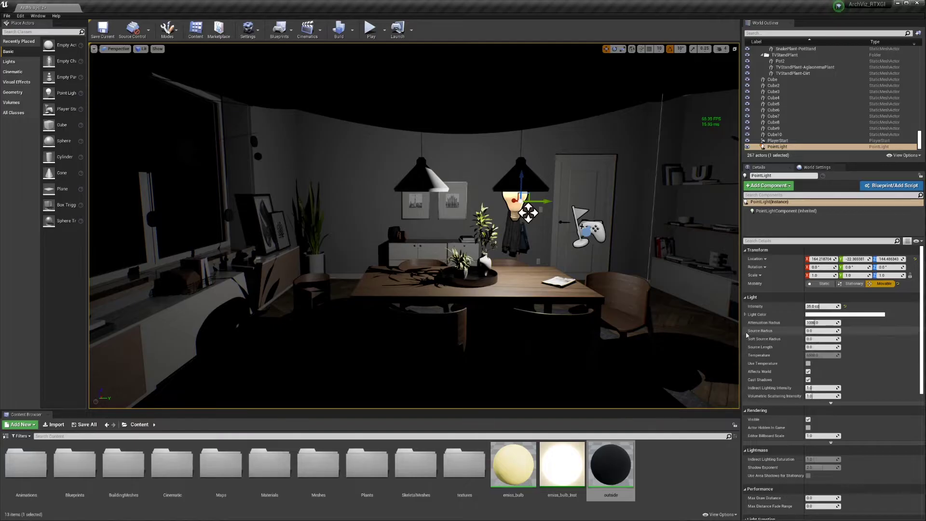
Soften the pendant light's shadows by setting its source radius to 2.
left_click_drag(816, 332, 829, 331)
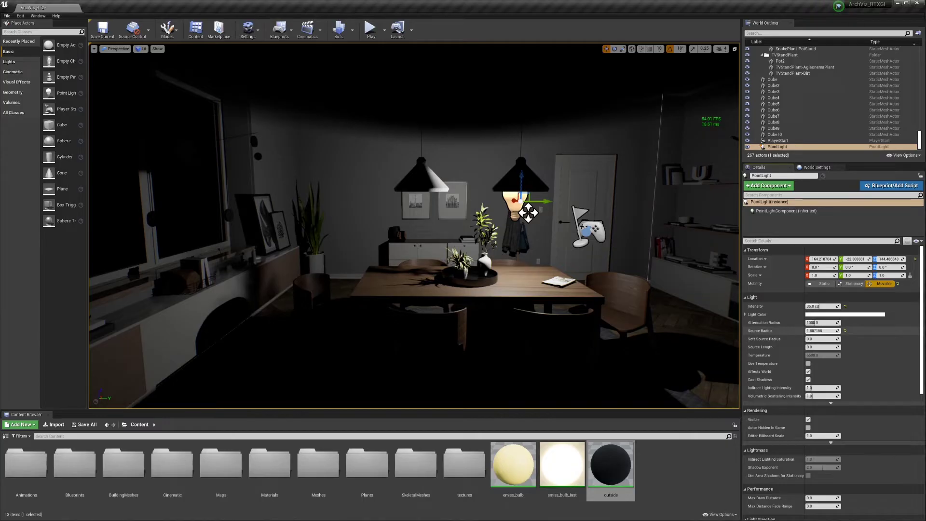
left_click_drag(829, 331, 831, 331)
left_click(830, 331)
type("2")
key("Return")
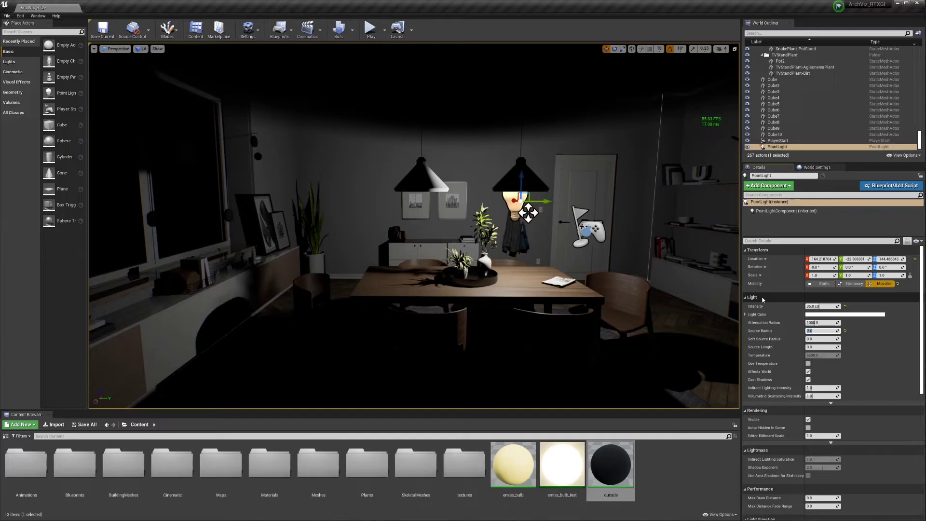
Enable Use Temperature for the pendant light and set a warmer color temperature.
left_click(808, 364)
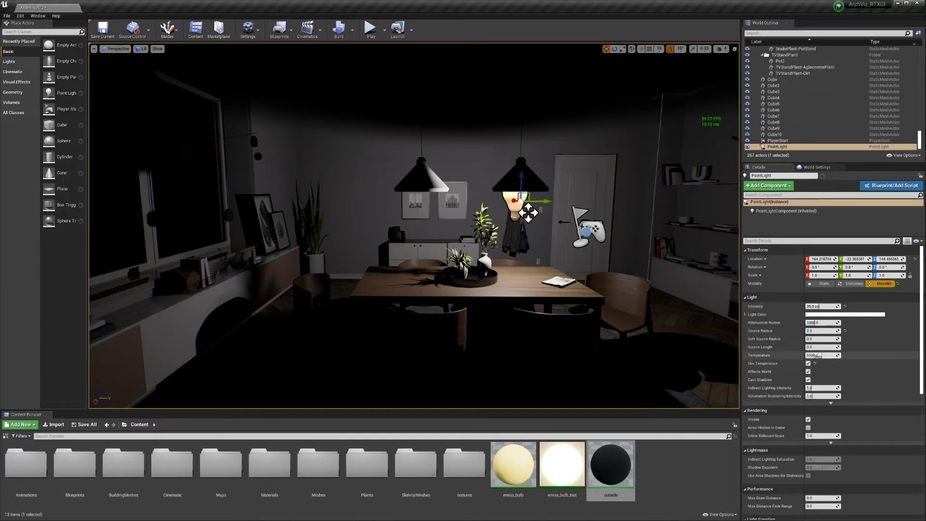
left_click(814, 357)
type("5")
key("Return")
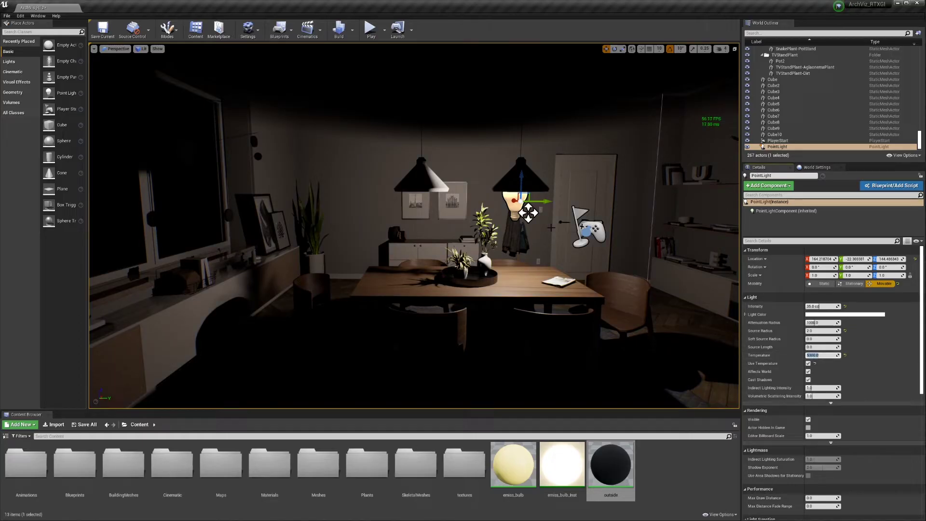
Duplicate the point light sideways so the copy sits under the second pendant lamp above the dining table.
right_click_drag(483, 251, 502, 234)
key("w")
key("d")
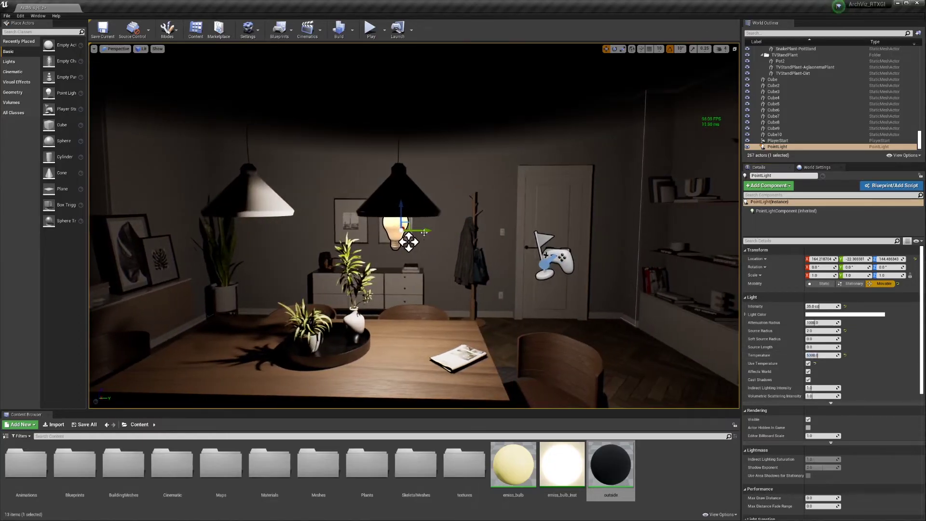
left_click_drag(424, 233, 277, 234, "alt")
key("d")
right_click_drag(277, 234, 121, 217)
key("w")
key("s")
key("a")
right_click_drag(232, 188, 183, 183)
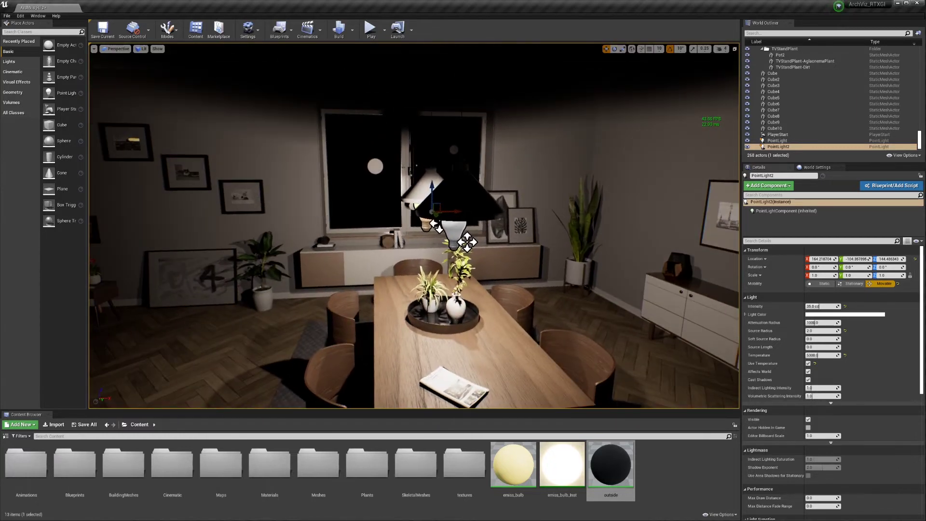
Duplicate the first pendant's point light into the living area and position the copy just below the ceiling fan lamp.
left_click(454, 234)
right_click_drag(455, 233, 414, 232)
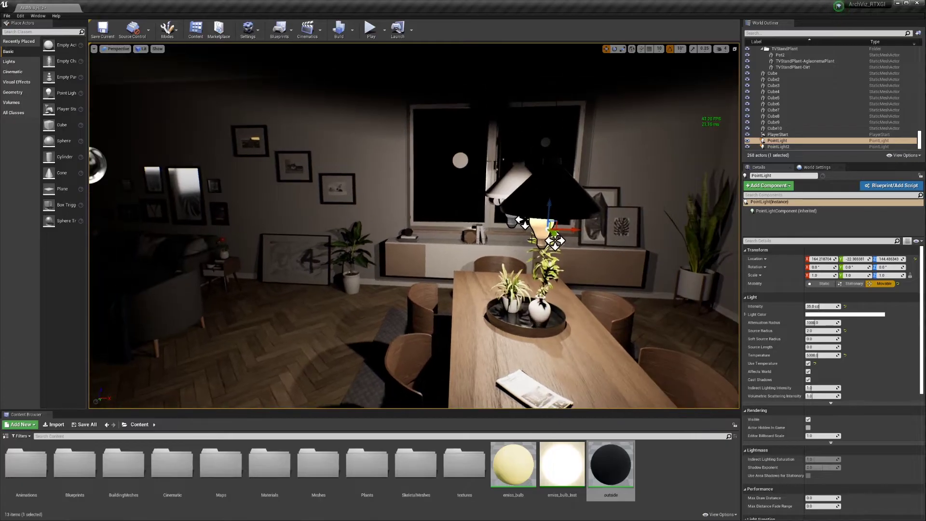
left_click_drag(570, 229, 129, 224, "alt")
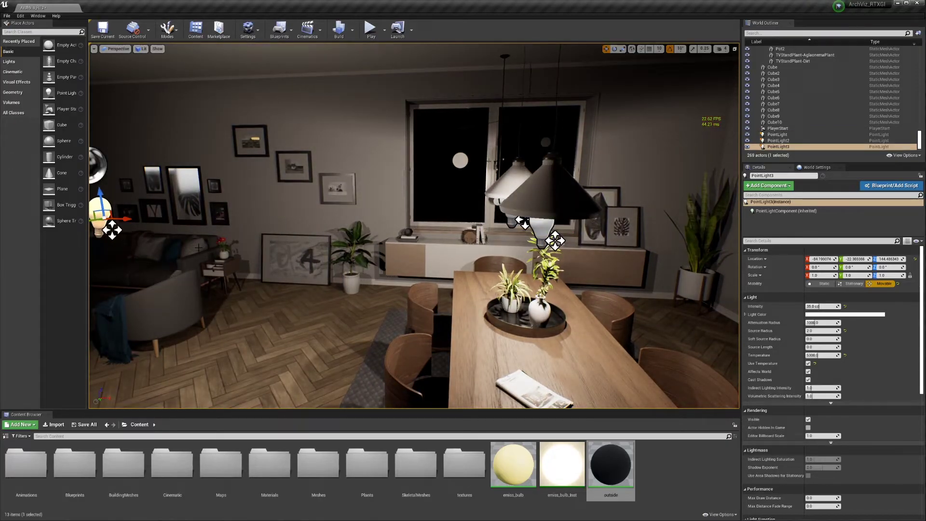
right_click_drag(129, 223, 77, 217)
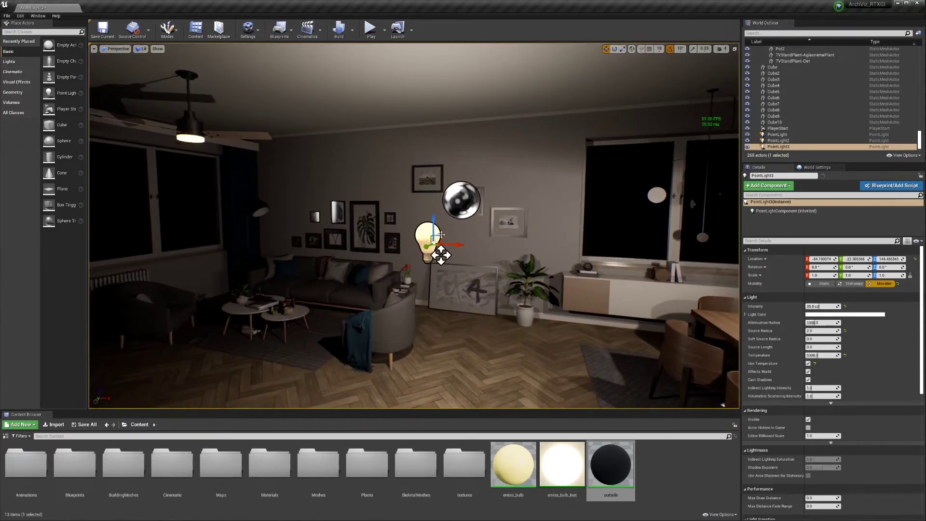
left_click_drag(442, 235, 183, 201)
right_click_drag(183, 201, 84, 171)
left_click_drag(368, 266, 416, 280)
right_click_drag(416, 280, 429, 288)
left_click_drag(429, 288, 374, 164, "shift")
right_click_drag(374, 164, 405, 147)
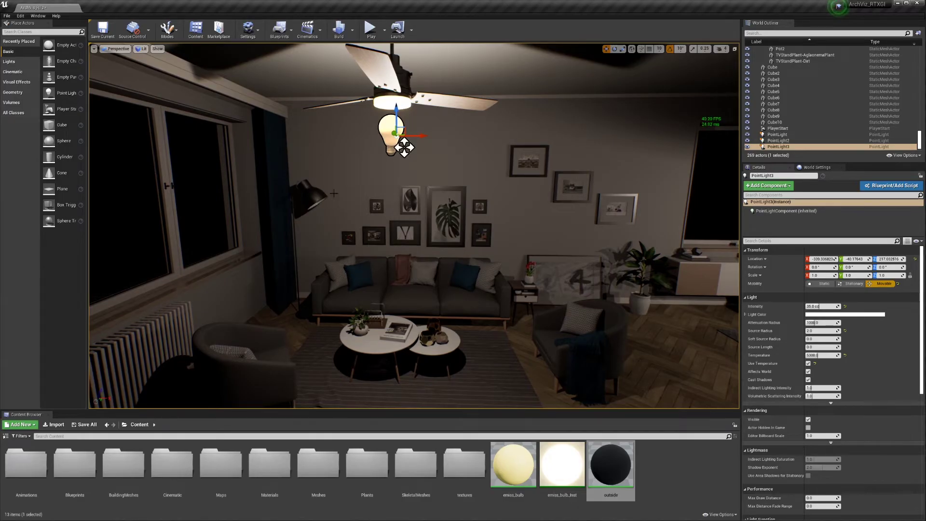
Duplicate the ceiling fan's point light and place the copy at the opening of the floor lamp shade beside the sofa.
left_click_drag(396, 115, 396, 246, "alt")
right_click_drag(396, 245, 521, 253)
left_click_drag(442, 256, 296, 214)
mouse_move(300, 207)
right_mouse_down()
mouse_move(241, 207)
mouse_move(309, 201)
right_mouse_up()
left_click_drag(446, 165, 441, 99)
right_click_drag(441, 99, 445, 99)
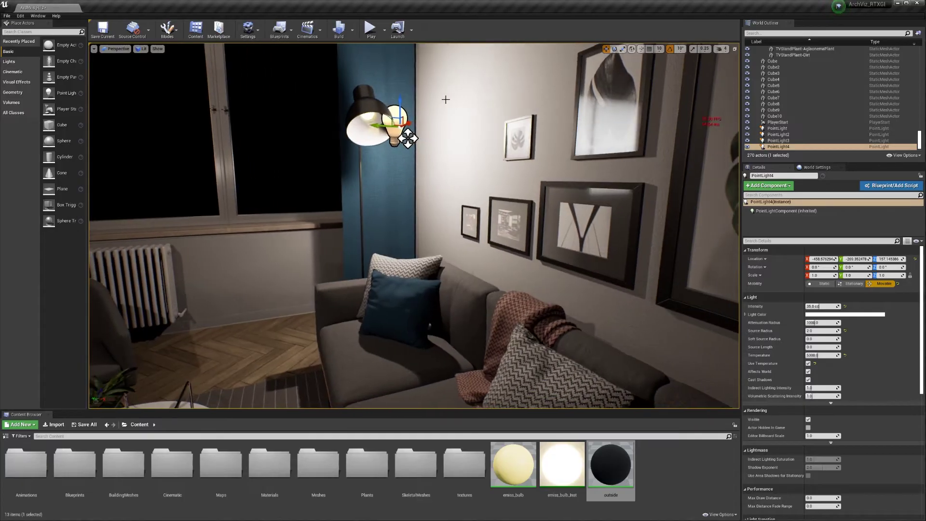
left_click_drag(399, 128, 383, 126)
right_click_drag(383, 127, 507, 133)
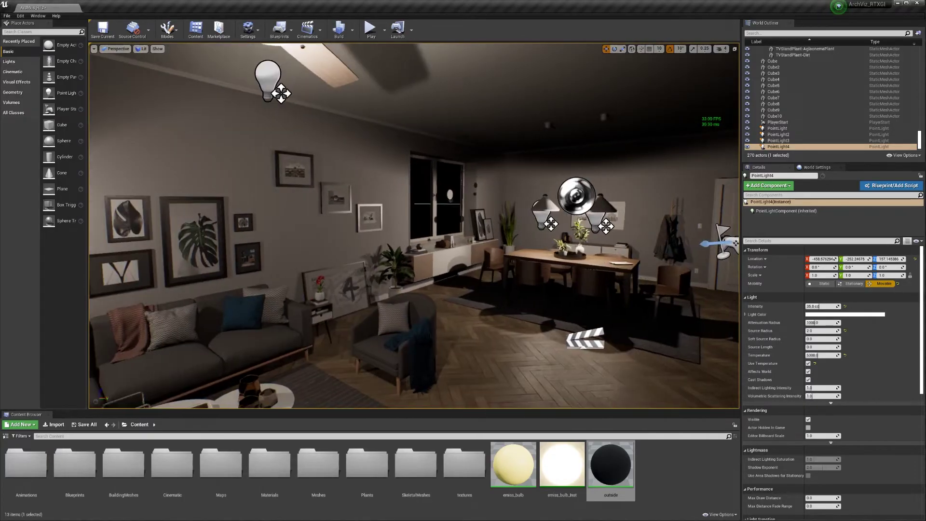
Raise the ceiling fan's point light slightly and set its intensity to 80 cd.
right_click_drag(250, 77, 251, 48)
left_click(245, 64)
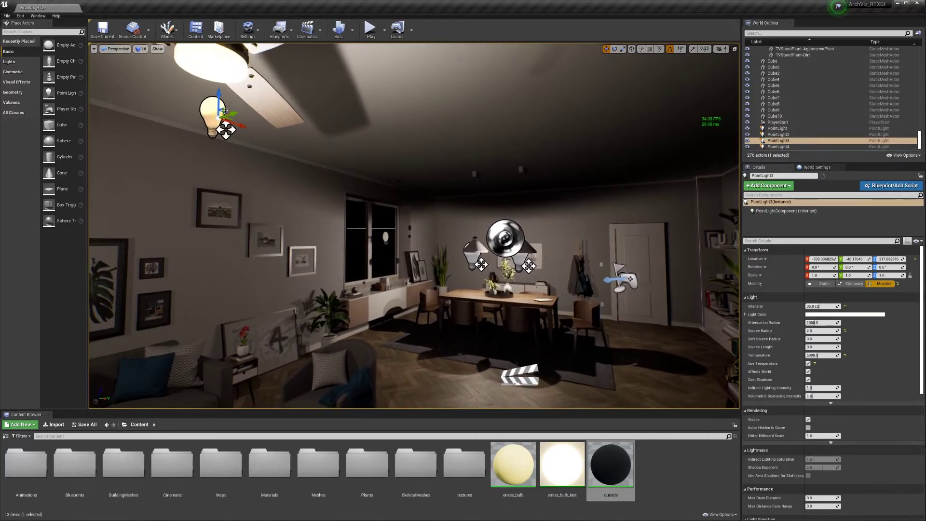
left_click_drag(224, 111, 223, 93)
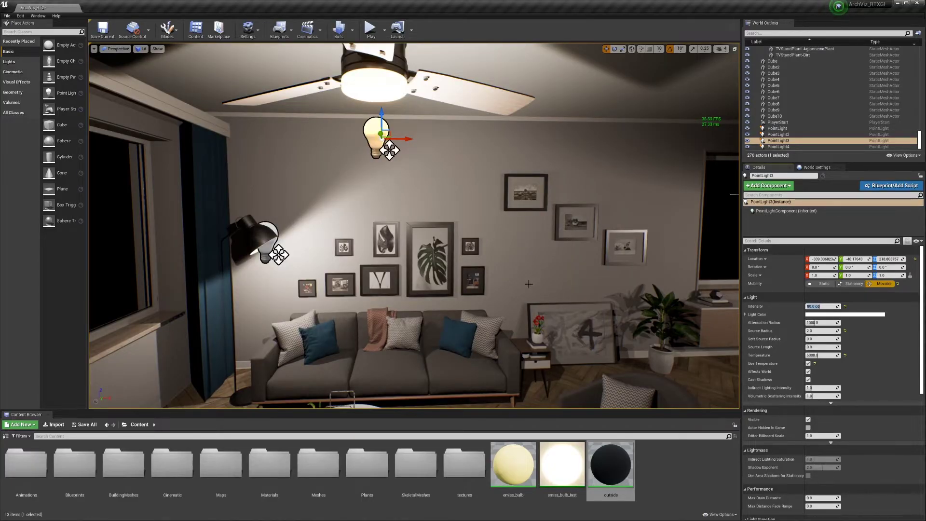
right_click_drag(529, 285, 510, 264)
right_click_drag(444, 176, 419, 147)
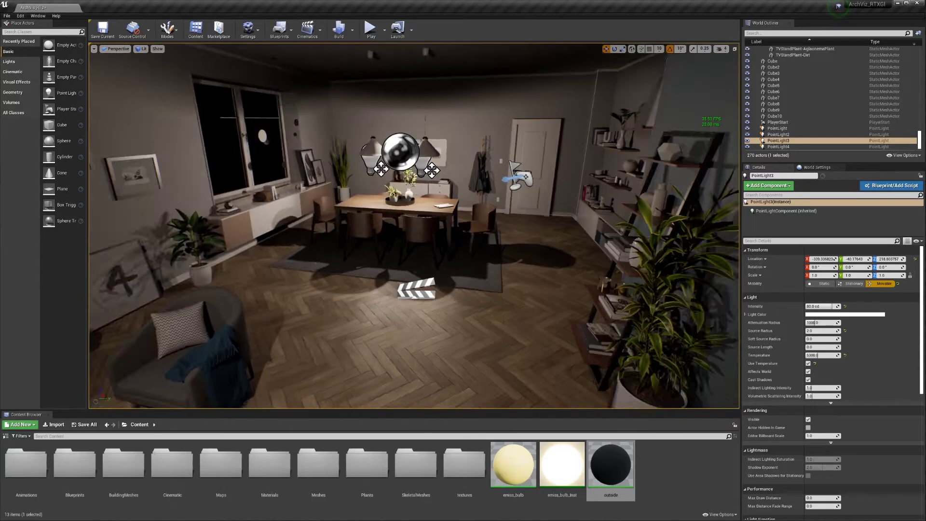
right_click_drag(432, 209, 345, 203)
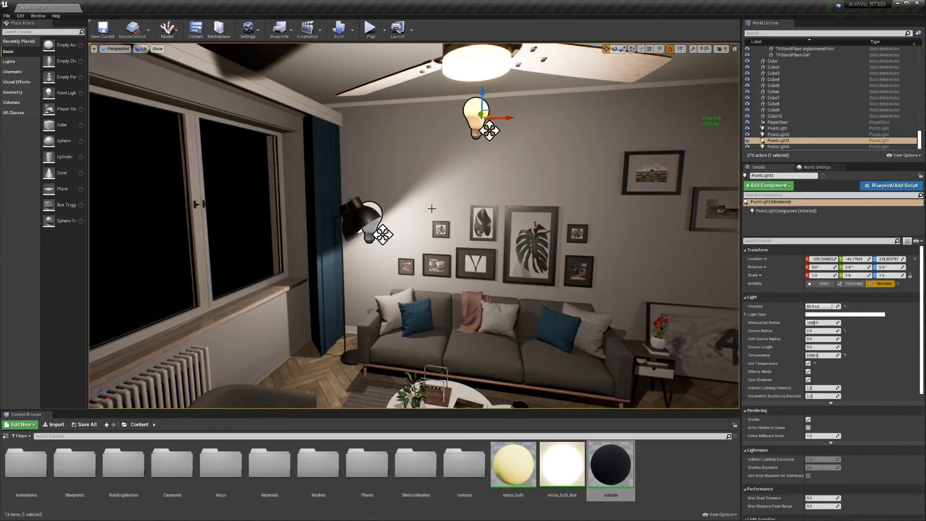
Set the intensity of the floor lamp's point light to 25 cd.
left_click(373, 219)
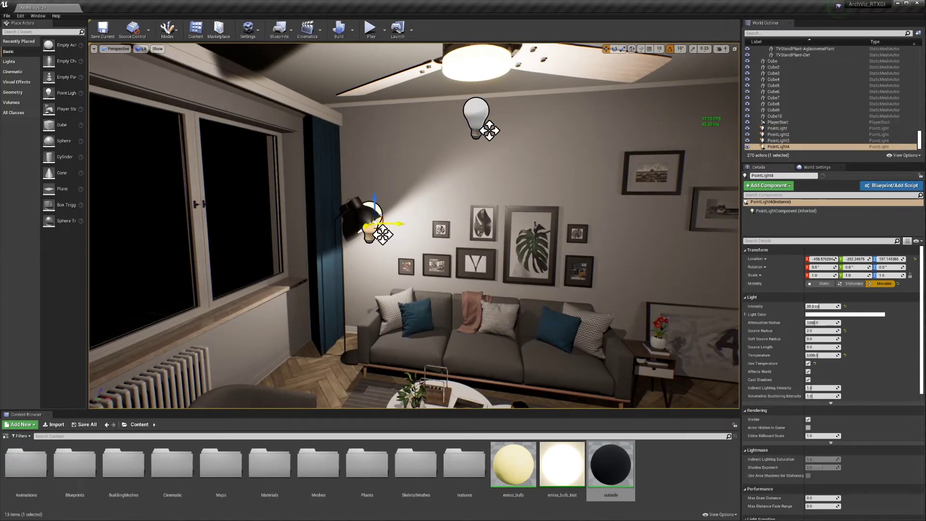
left_click(815, 306)
type("25")
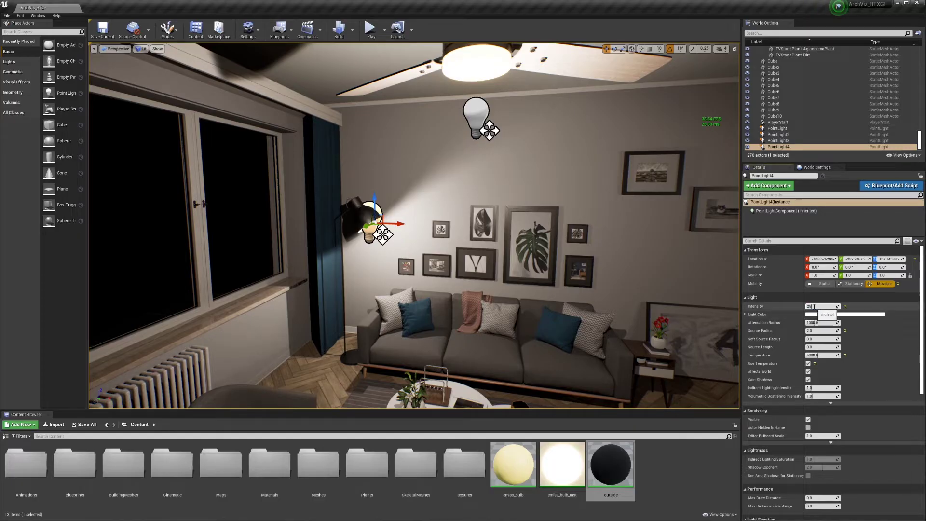
key("Return")
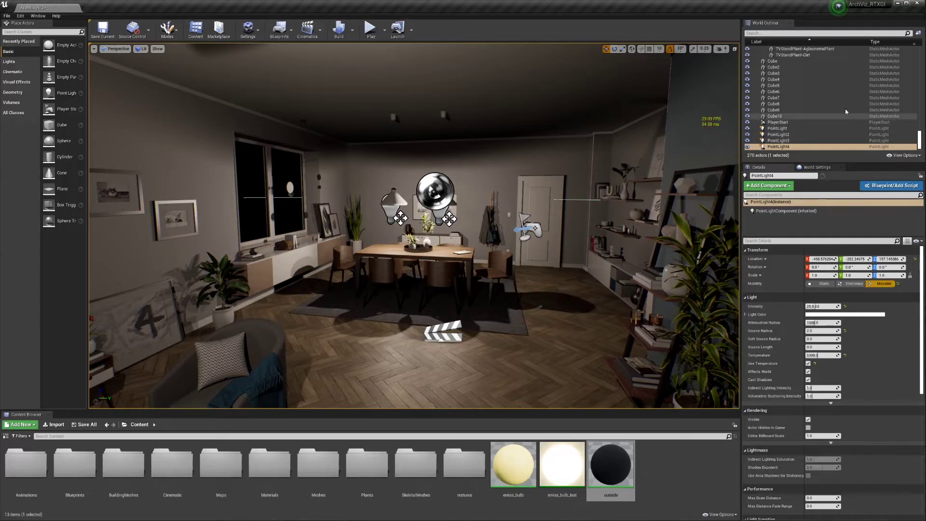
Search the level's actors for "post" to locate the post process volume.
scroll(845, 115, "up", 15)
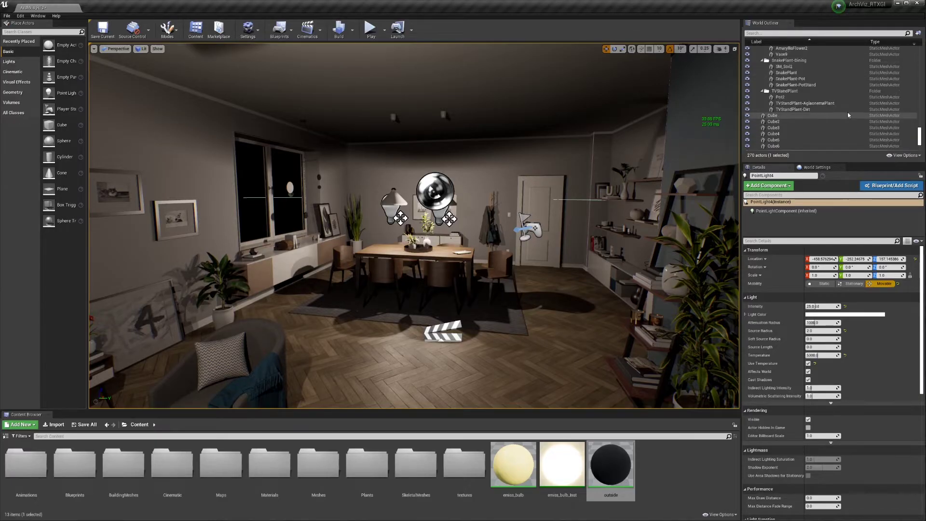
scroll(904, 140, "down", 15)
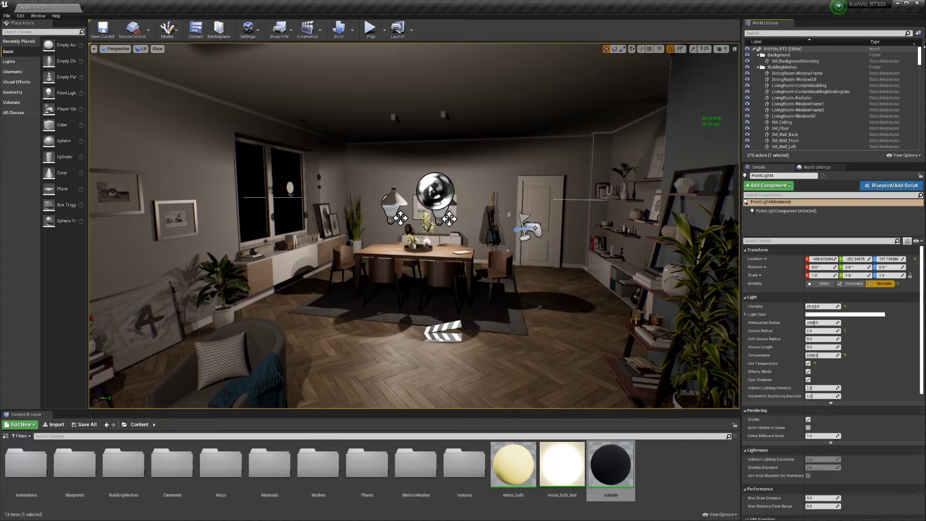
scroll(904, 140, "down", 3)
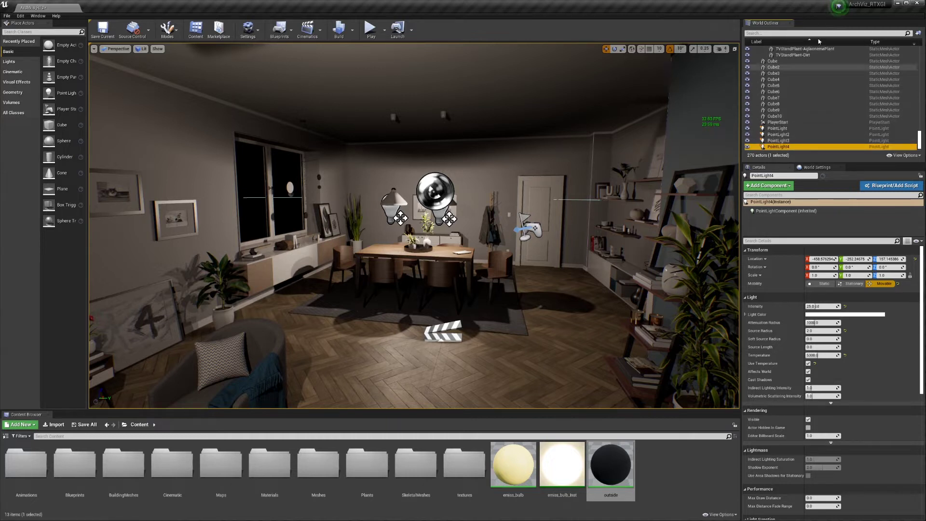
type("post")
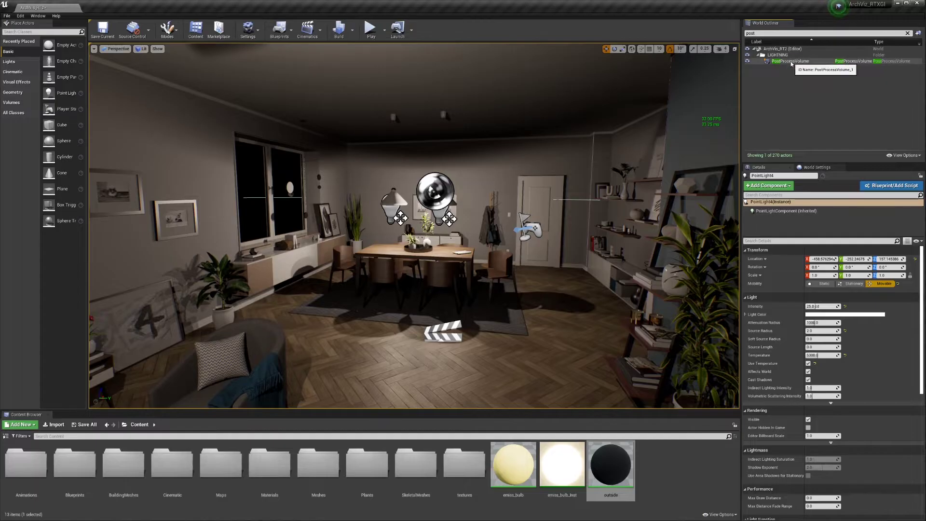
Set the post process volume's ray tracing global illumination type to Final Gather.
left_click(790, 61)
scroll(821, 336, "down", 3)
scroll(821, 337, "down", 5)
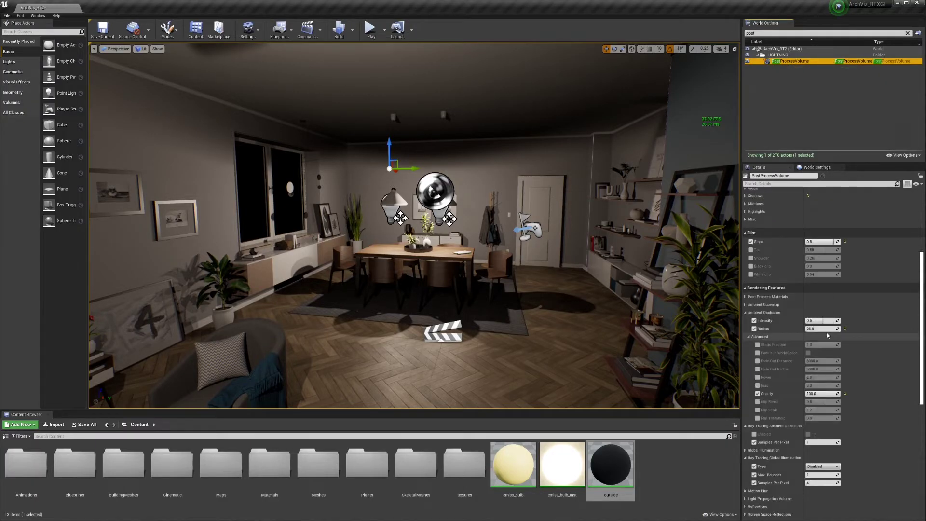
left_click(838, 423)
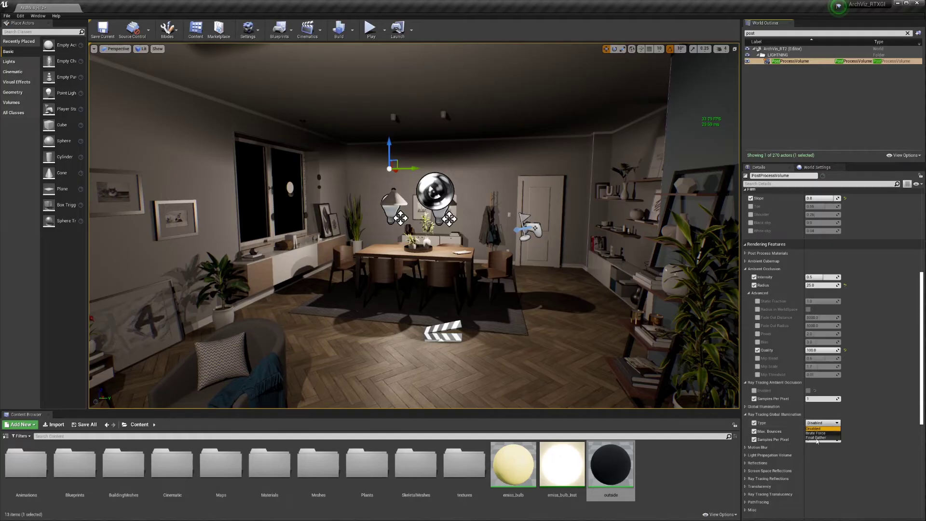
left_click(817, 438)
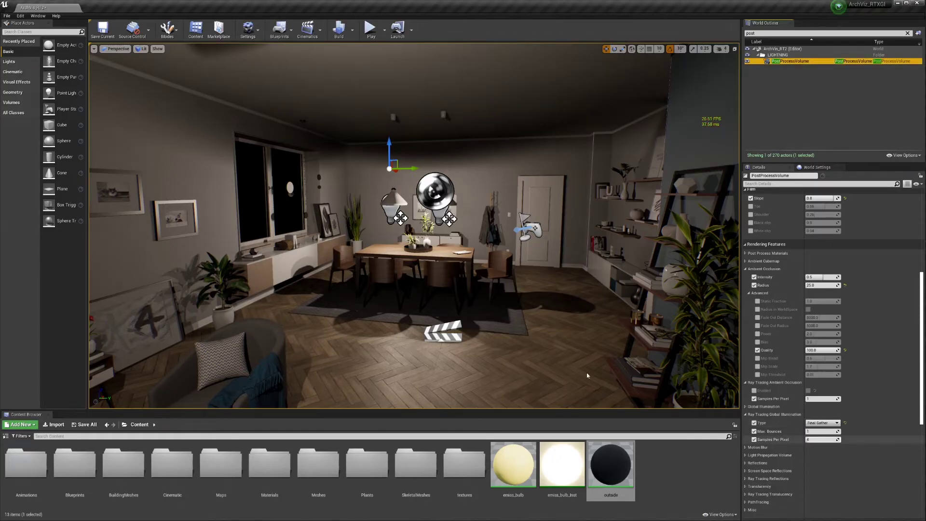
right_click_drag(516, 119, 519, 114)
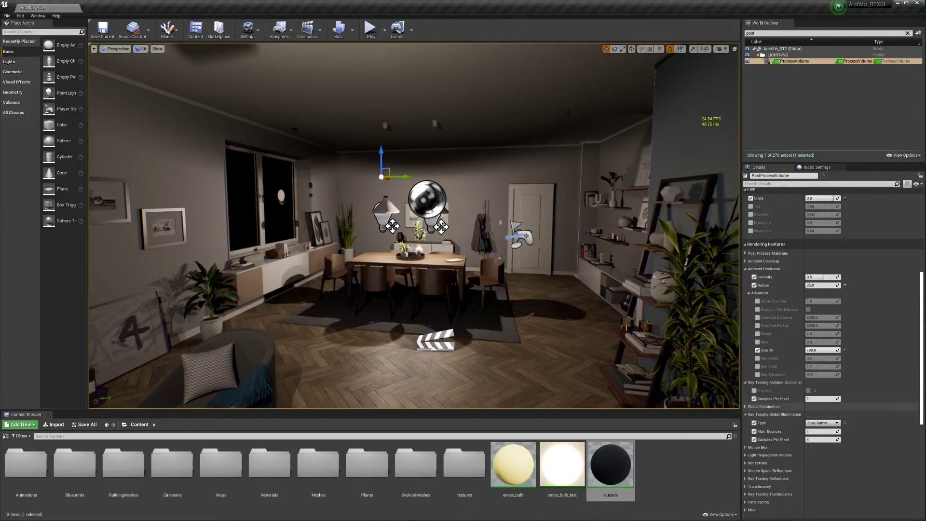
Compare the post process volume's ray tracing global illumination types Disabled and Final Gather, ending on Disabled.
left_click(823, 423)
left_click(815, 429)
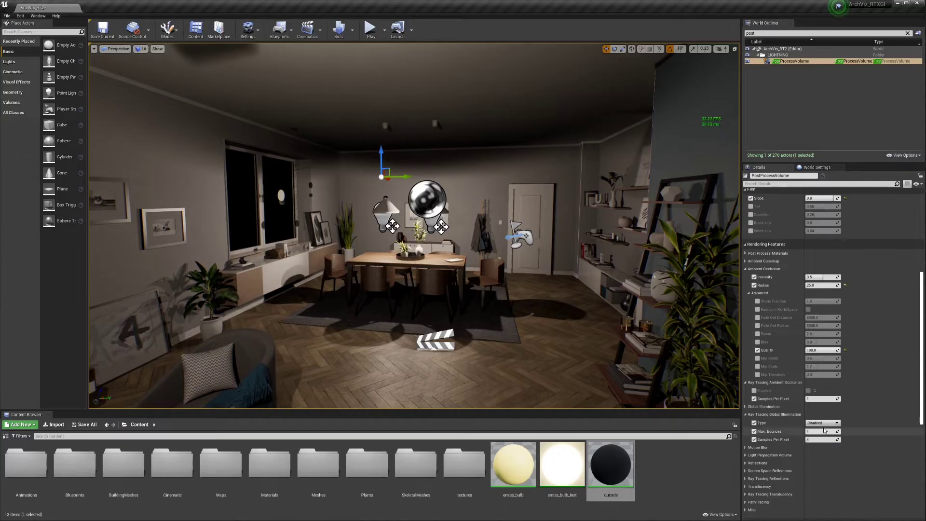
left_click(823, 423)
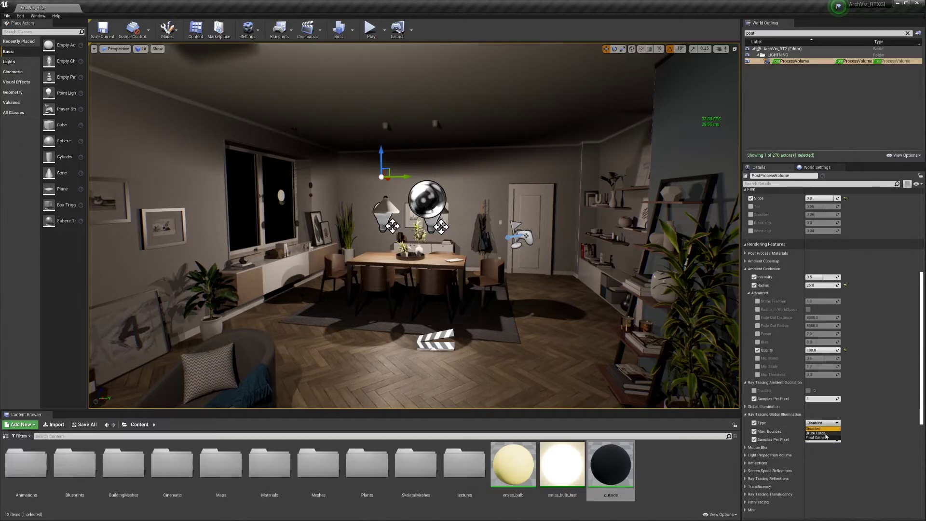
left_click(826, 437)
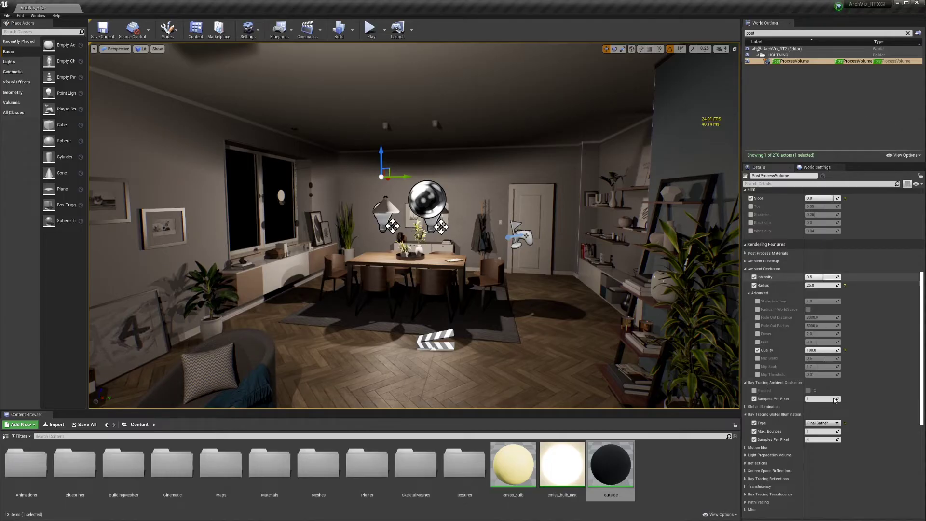
left_click(823, 422)
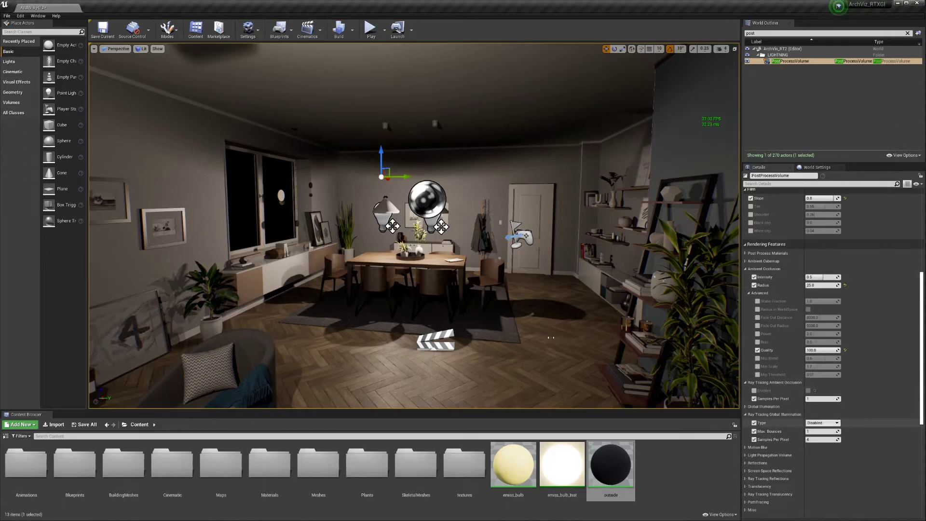
left_click(813, 429)
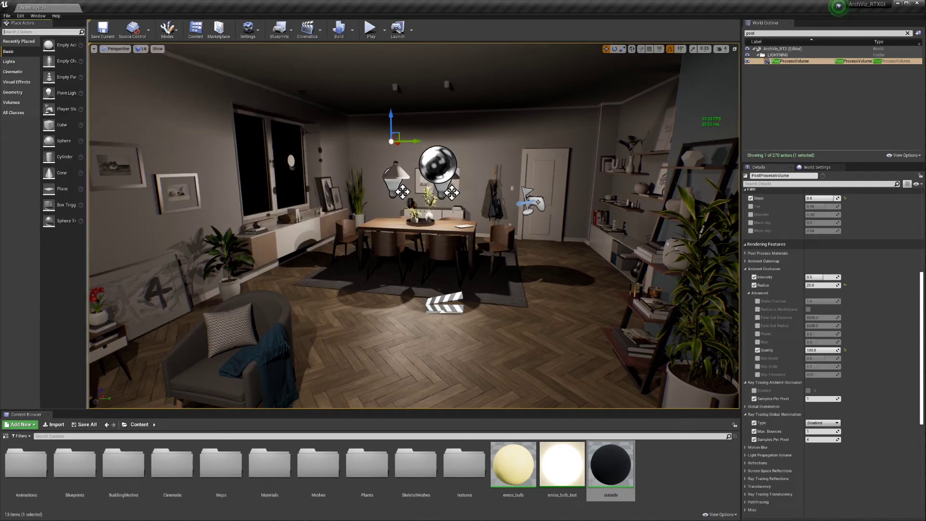
Find the DDGI volume actor by searching "ddg", place it in the room, and adjust its position beside the dining area.
left_click(41, 31)
type("ddg")
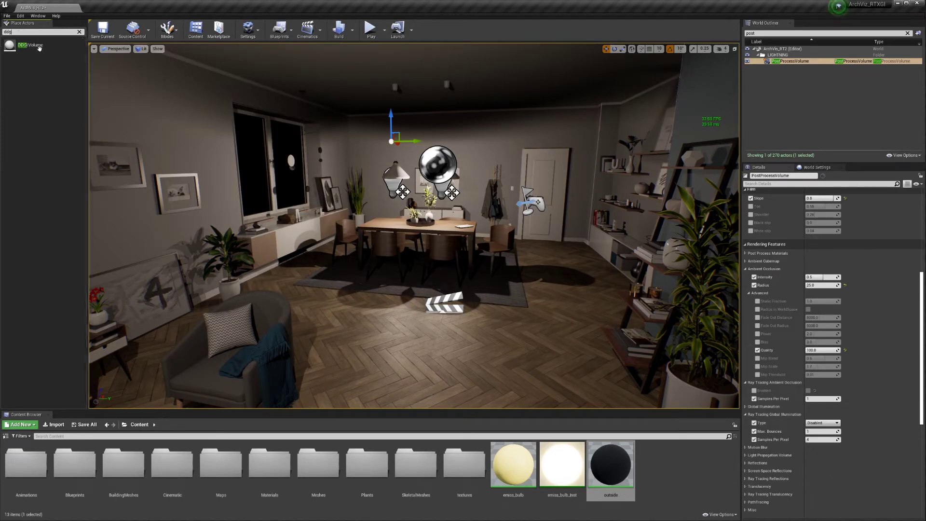
left_click_drag(30, 45, 418, 162)
right_click_drag(419, 166, 345, 154)
left_click_drag(539, 250, 413, 264)
right_click_drag(416, 264, 447, 258)
left_click_drag(503, 236, 503, 215)
right_click_drag(501, 214, 482, 206)
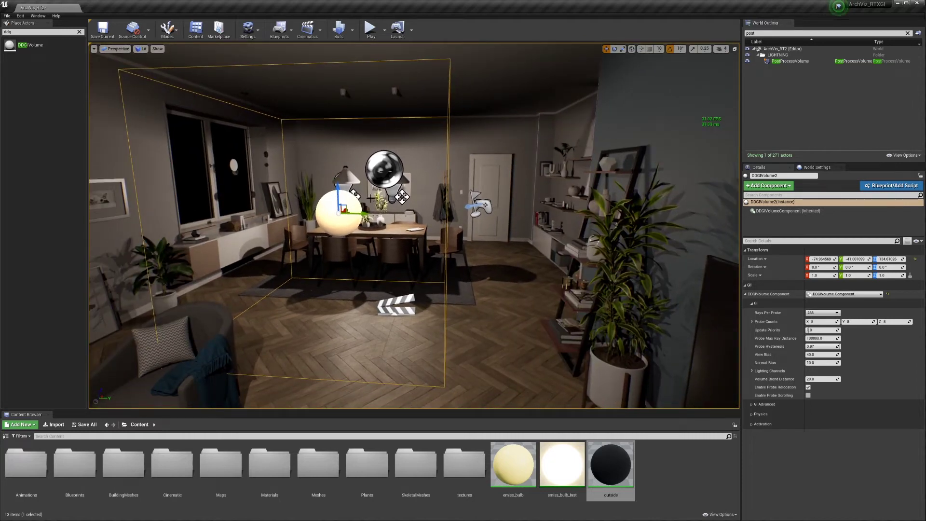
Show the DDGI probes with the console command r.RTXGI.DDGIShowProbes 1.
key("grave")
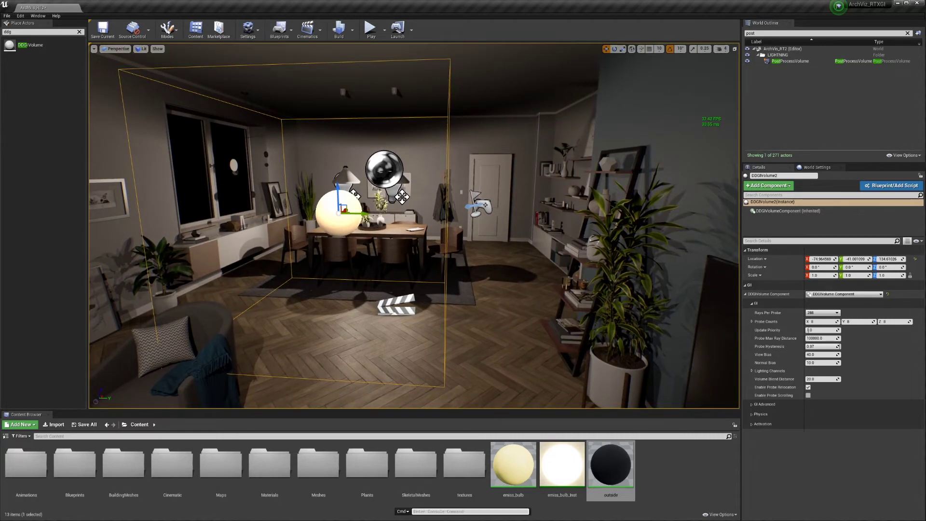
key("Up")
key("Up")
key("Up")
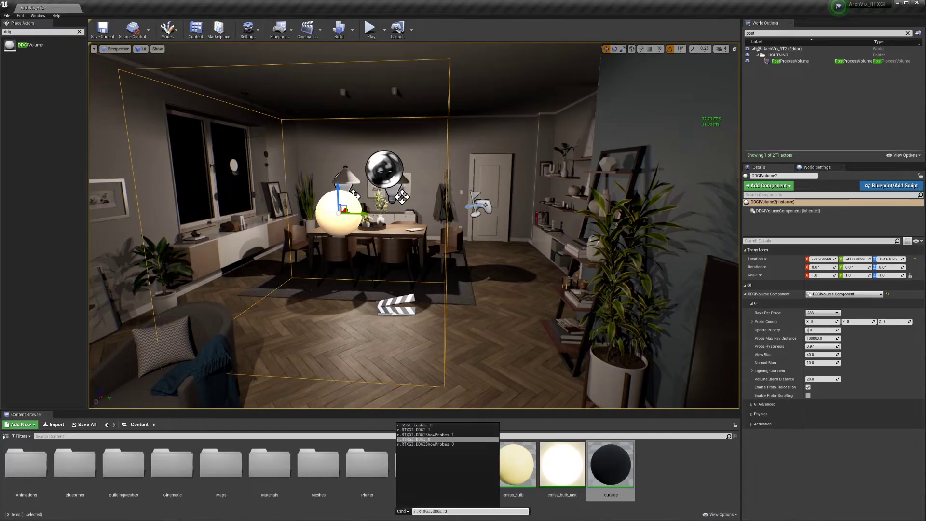
key("Return")
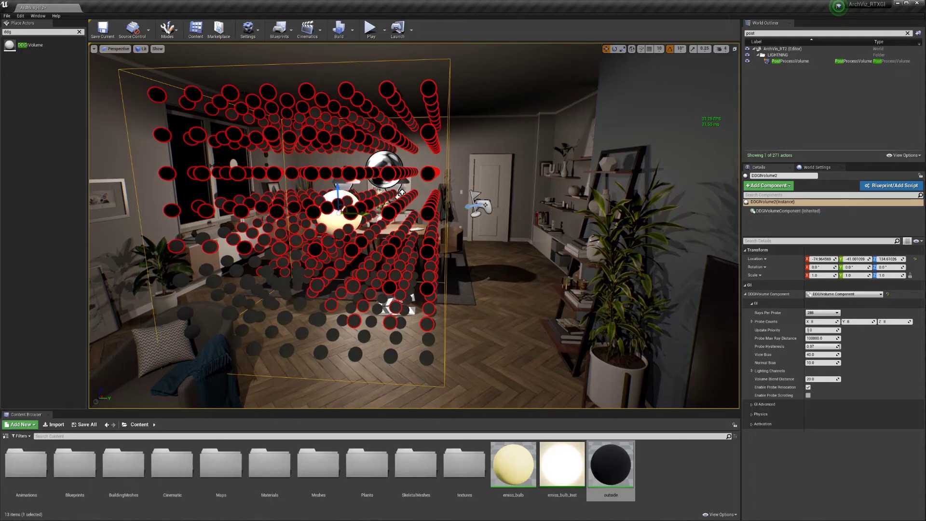
Scale the DDGI volume along Y and X so it spans the whole apartment footprint.
mouse_move(313, 294)
right_mouse_down()
mouse_move(311, 303)
mouse_move(266, 291)
mouse_move(313, 295)
right_mouse_up()
key("r")
right_click_drag(386, 279, 227, 284)
left_click(838, 6)
key("s")
left_click_drag(432, 218, 439, 229)
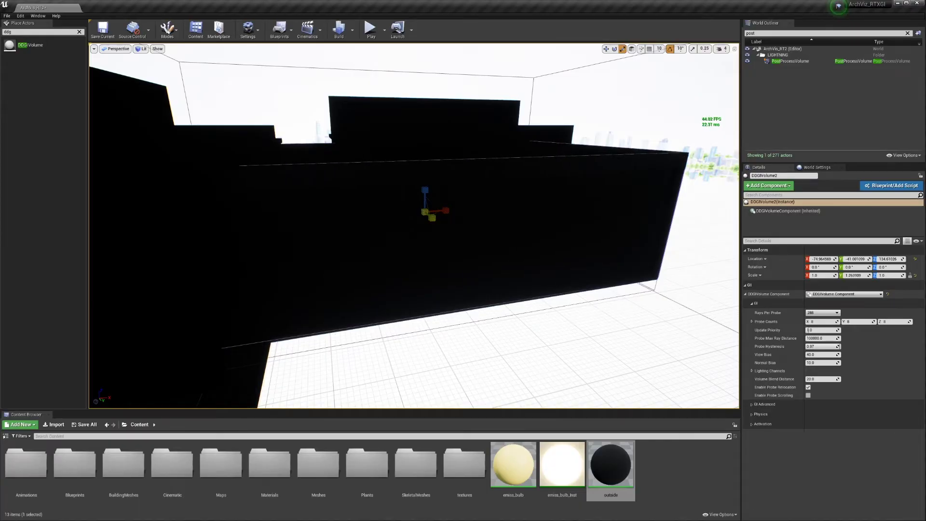
left_click_drag(468, 270, 521, 328)
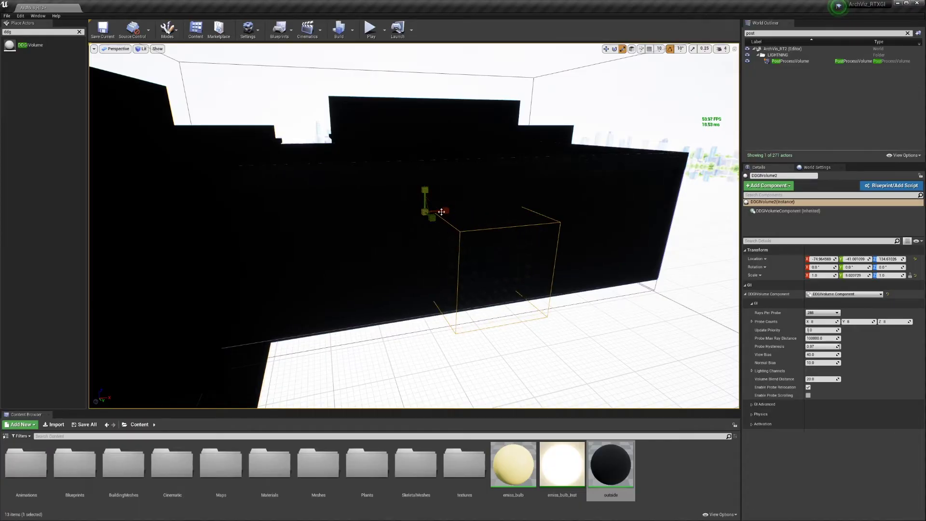
left_click_drag(445, 210, 644, 198)
right_click_drag(461, 211, 429, 206)
left_click_drag(510, 216, 488, 215)
Raise the DDGI volume and scale it to about 6.4 in X and 1.8 in Z to enclose the apartment's full height.
key("w")
right_click_drag(473, 216, 460, 216)
key("r")
left_click_drag(459, 217, 455, 217)
right_click_drag(455, 217, 488, 159)
key("w")
left_click_drag(371, 193, 371, 168)
right_click_drag(371, 168, 335, 178)
key("r")
left_click_drag(401, 137, 401, 112)
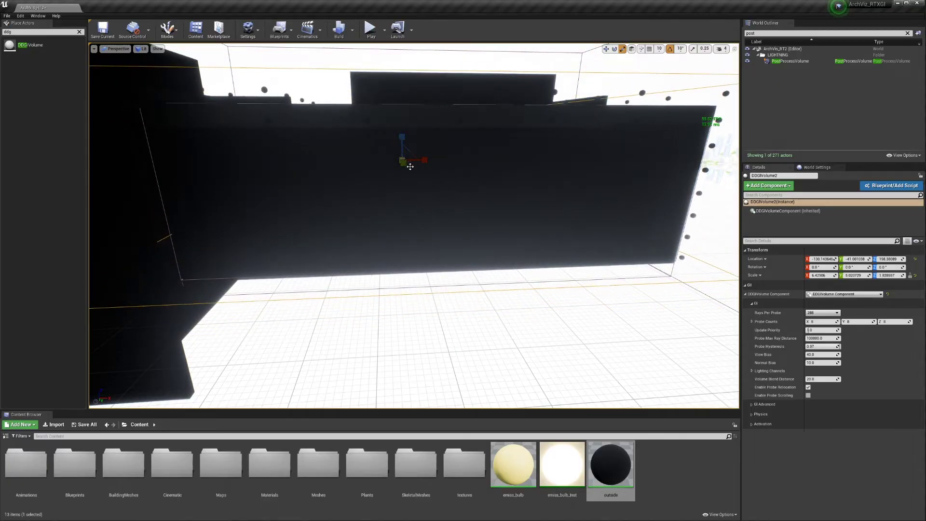
Shift the DDGI volume slightly along Y to center it on the apartment.
key("w")
right_click_drag(402, 113, 591, 84)
key("a")
right_click_drag(398, 147, 429, 157)
key("w")
key("w")
left_click_drag(435, 150, 413, 152)
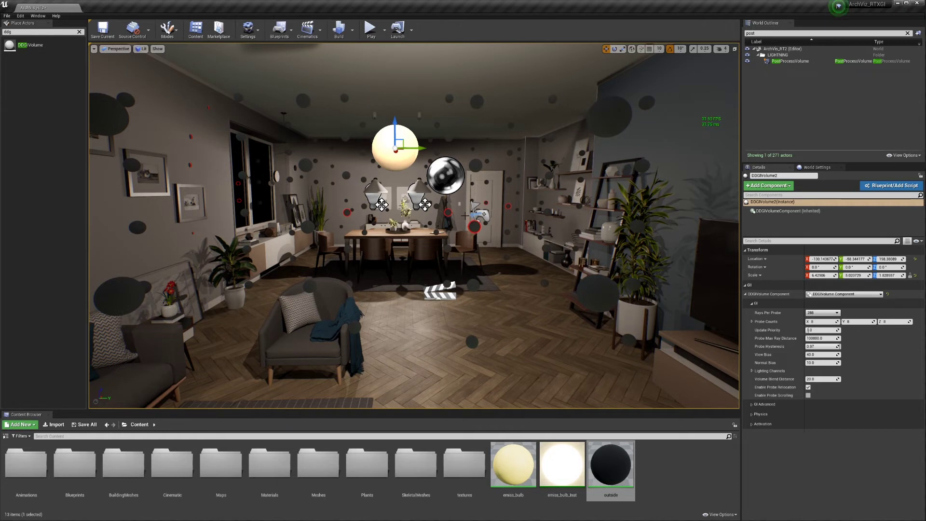
Place a second DDGI volume over the dining table and move it back and forth along X.
right_click_drag(414, 225, 381, 220)
right_click_drag(142, 394, 119, 392)
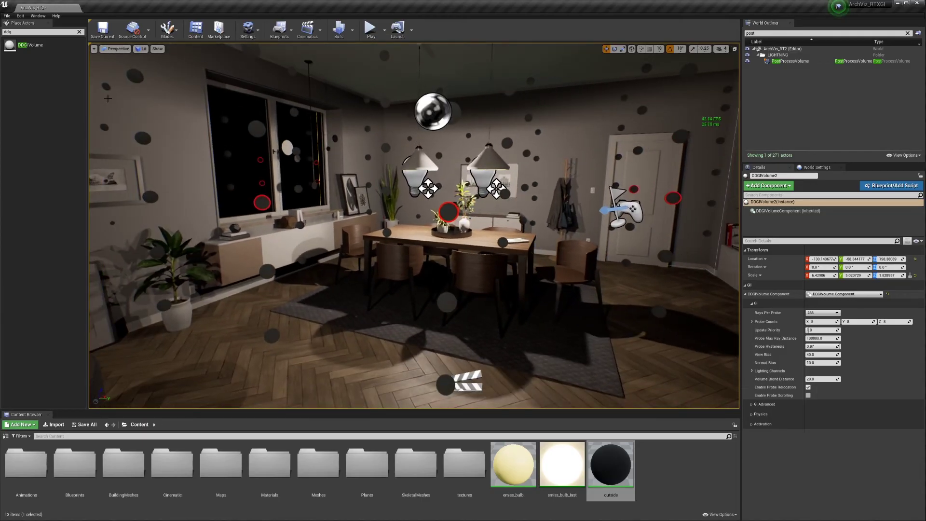
left_click_drag(45, 45, 393, 258)
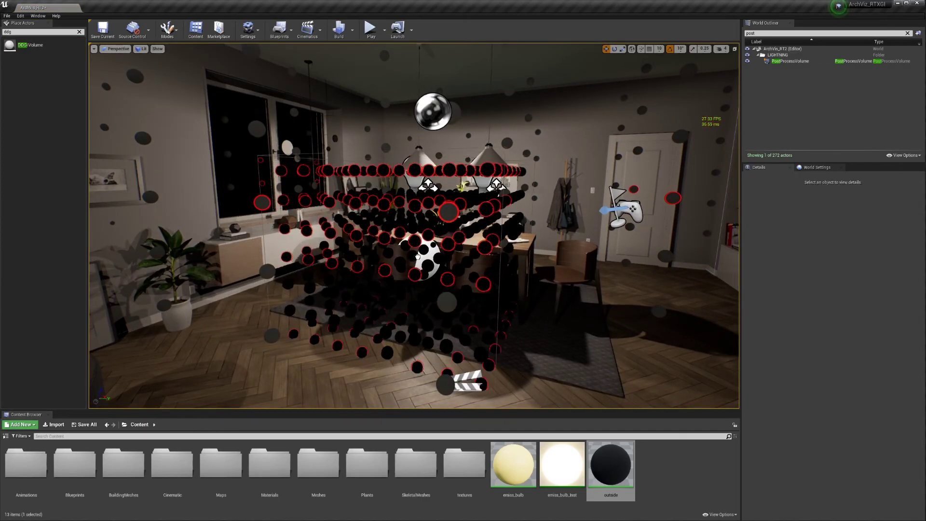
key("w")
key("d")
right_click_drag(414, 226, 364, 234)
left_click_drag(322, 298, 392, 295)
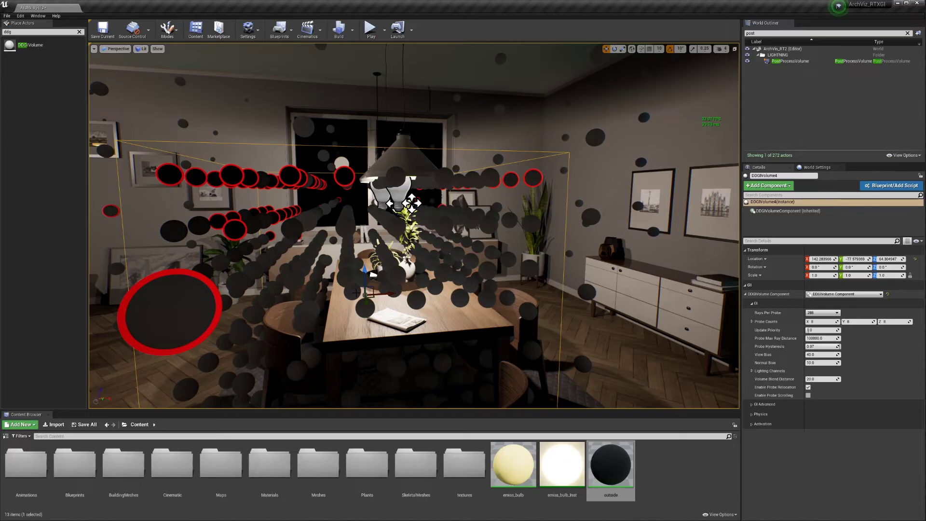
left_click_drag(389, 295, 441, 292)
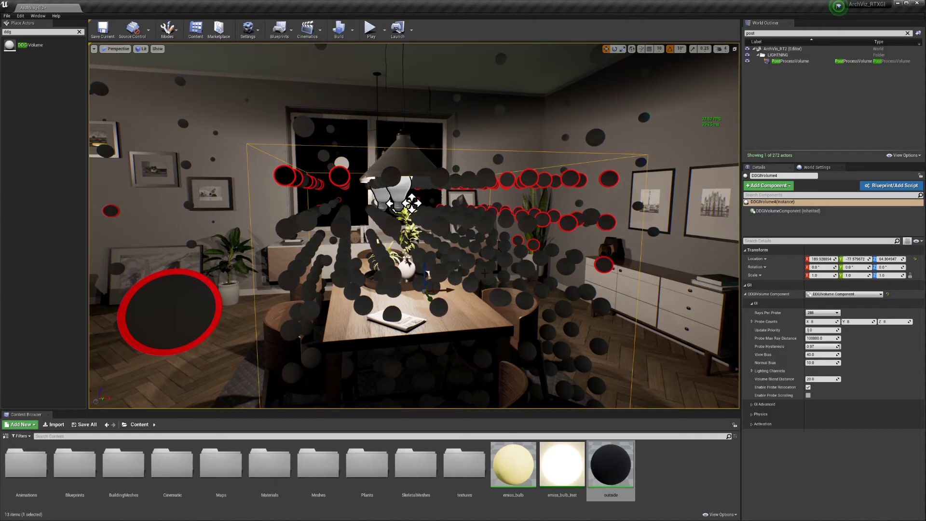
left_click_drag(437, 290, 373, 288)
Delete the second DDGI volume around the dining table.
right_click_drag(467, 223, 392, 217)
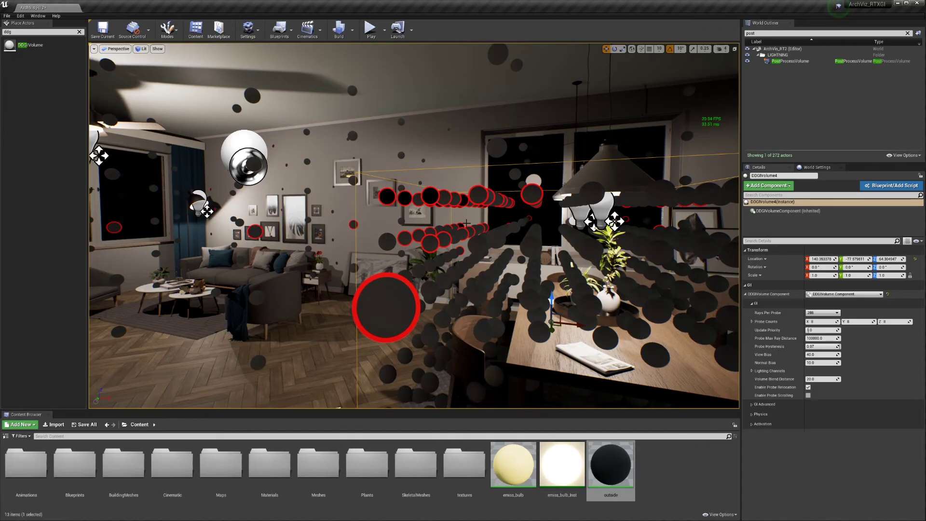
mouse_move(466, 224)
right_mouse_down()
mouse_move(591, 235)
mouse_move(459, 223)
right_mouse_up()
key("s")
key("Delete")
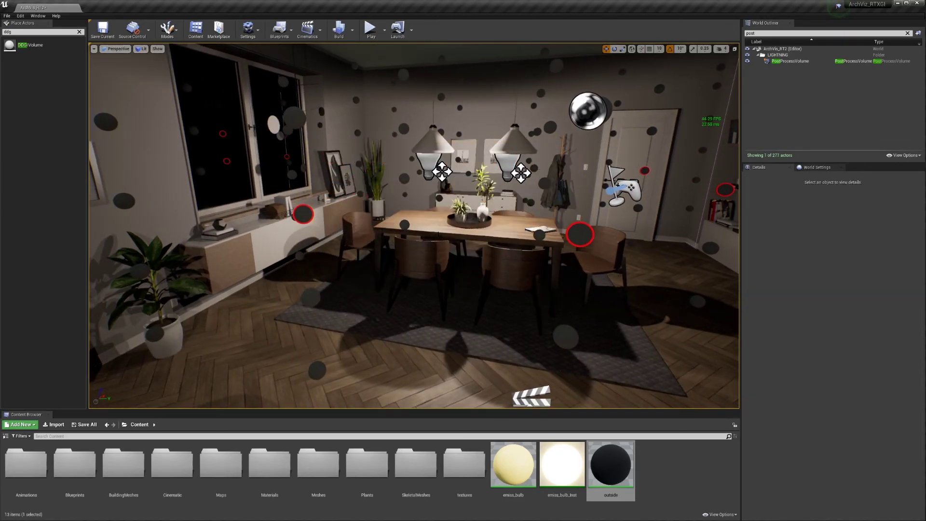
Hide the DDGI probes with the console command r.RTXGI.DDGIShowProbes 0.
right_click_drag(570, 201, 627, 179)
key("s")
key("w")
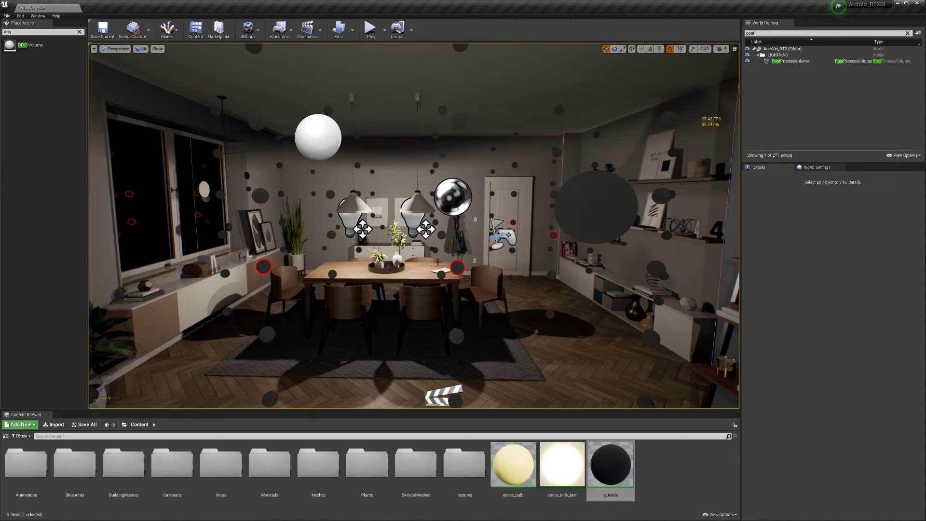
key("grave")
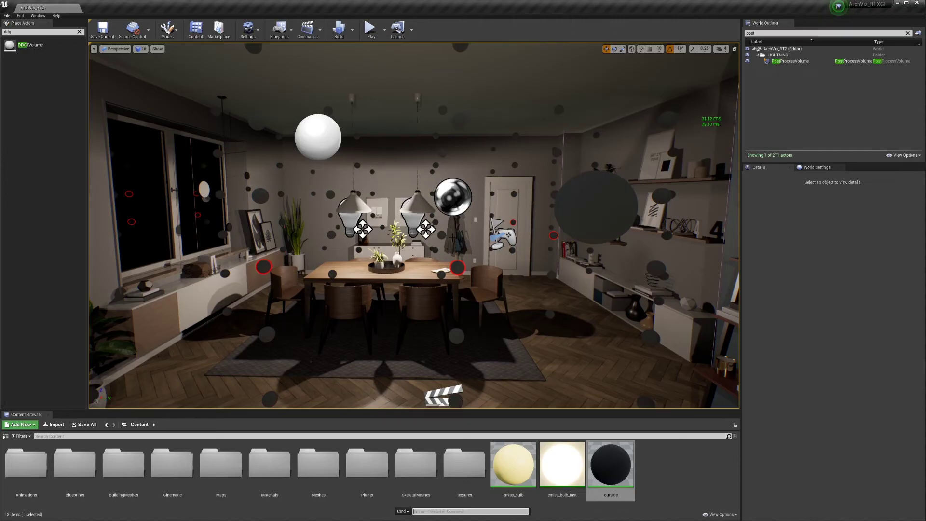
key("Up")
key("Up")
key("Return")
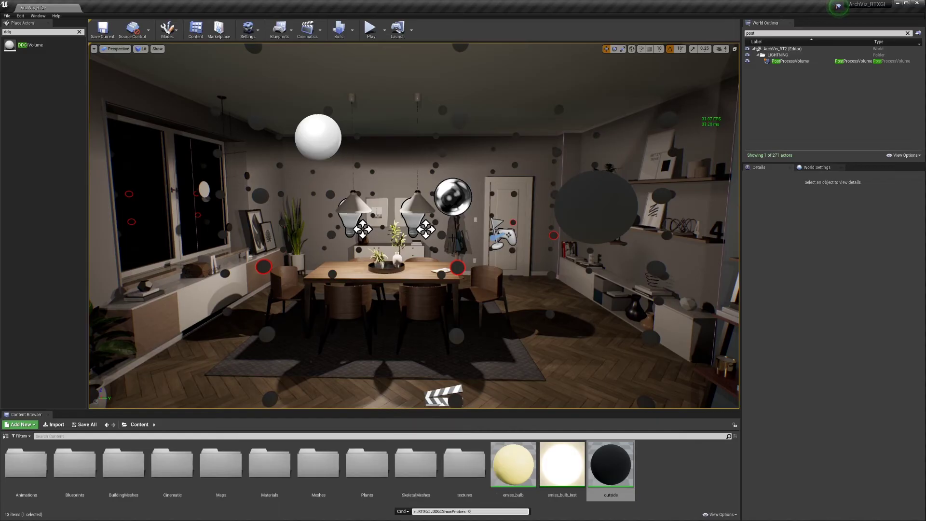
Turn off RTXGI global illumination with the console command r.RTXGI.DDGI 0.
key("Up")
key("Up")
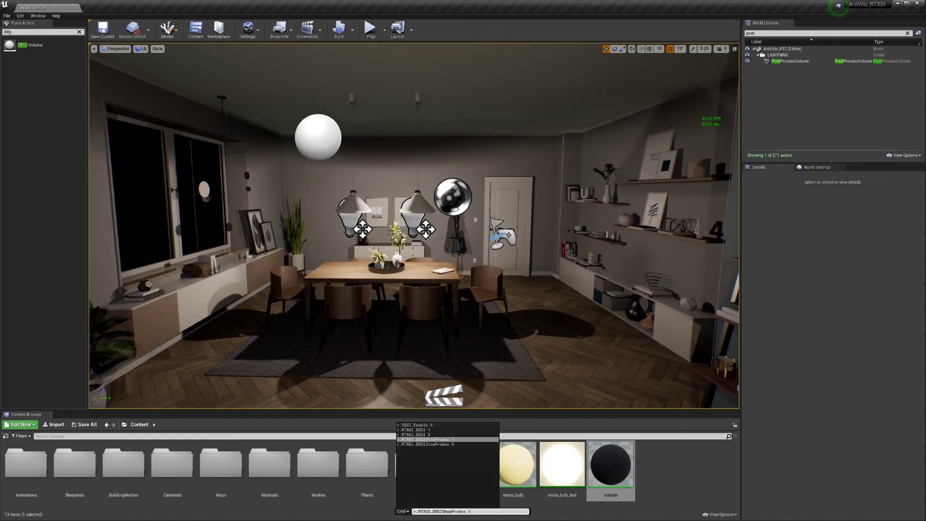
key("Up")
key("Up")
key("Return")
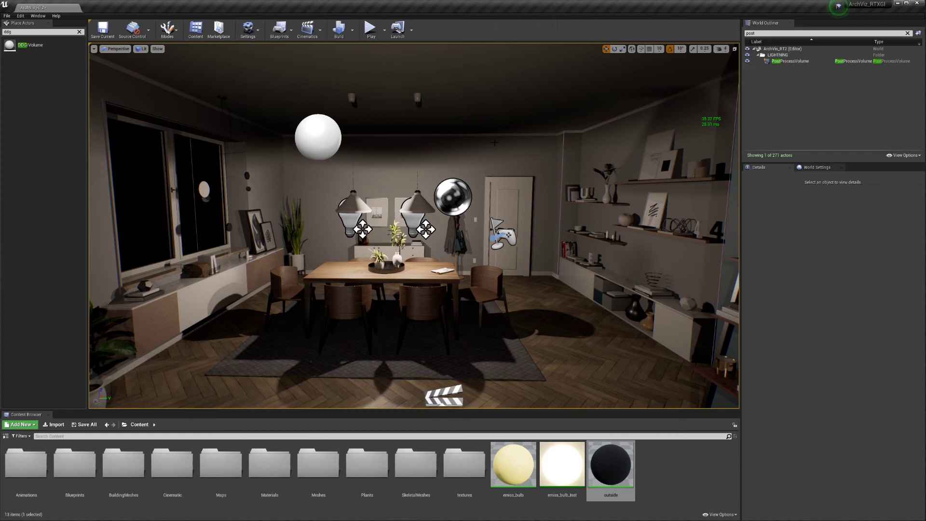
Turn RTXGI global illumination back on with the console command r.RTXGI.DDGI 1.
key("grave")
key("Up")
key("Up")
key("Up")
key("Up")
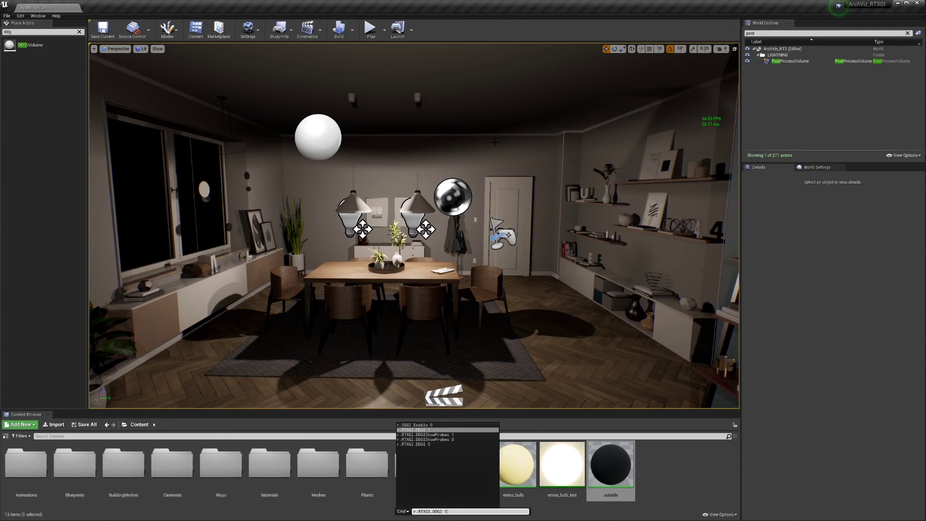
key("Return")
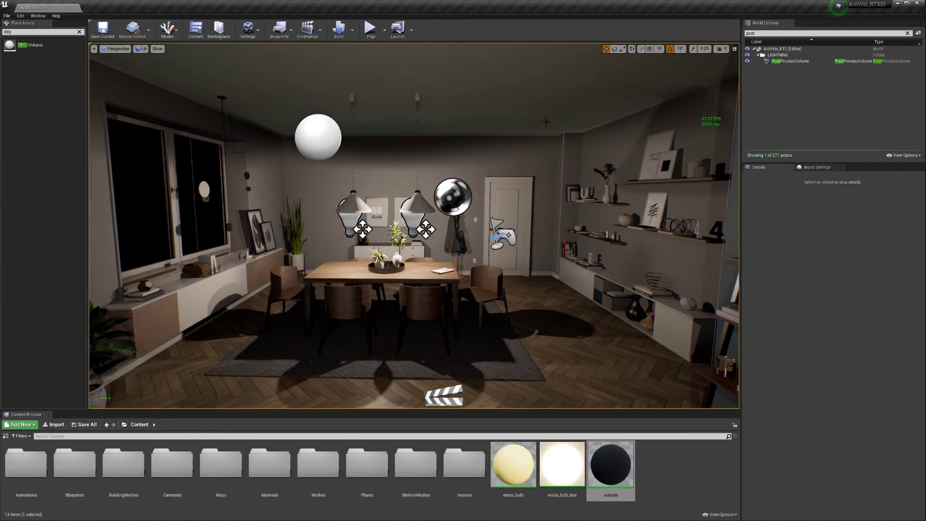
Disable RTXGI global illumination by running r.RTXGI.DDGI 0 in the console.
key("grave")
key("Up")
key("Up")
key("Up")
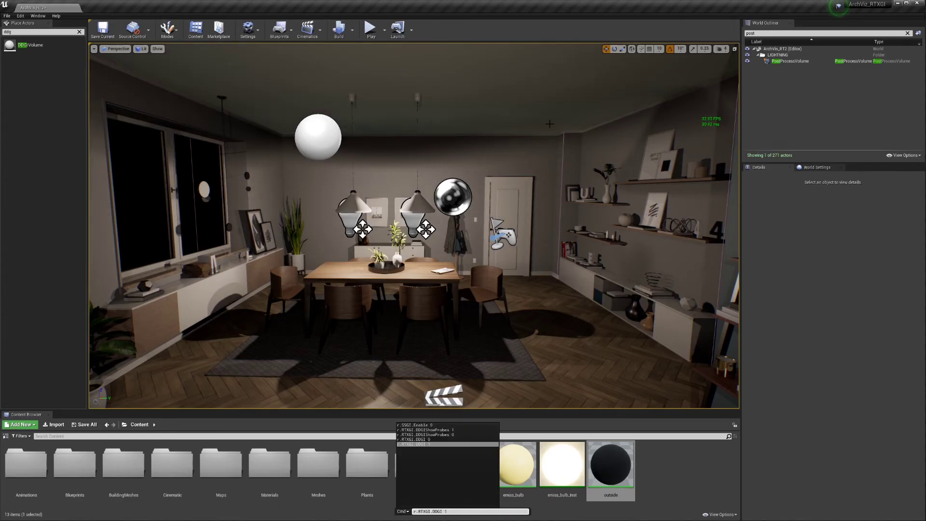
key("Return")
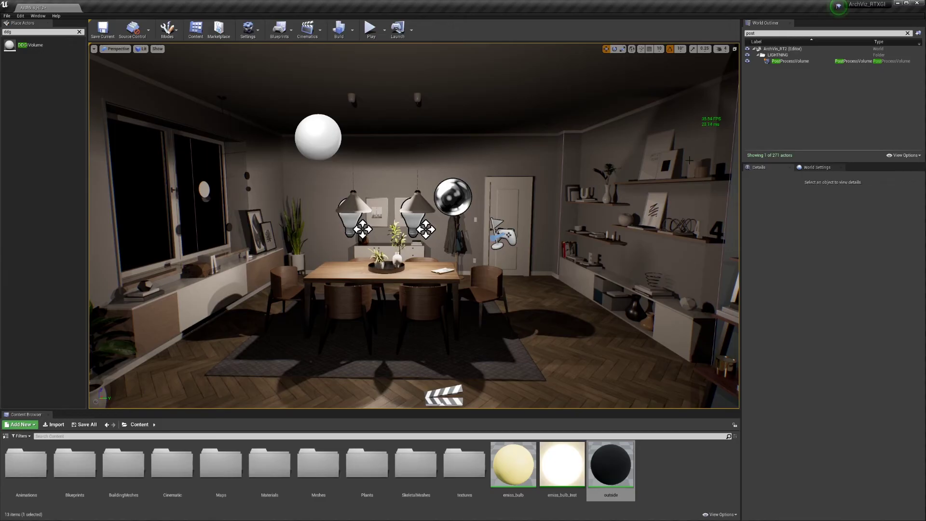
Set the PostProcessVolume's Ray Tracing Global Illumination type to Final Gather.
left_click(820, 61)
scroll(868, 371, "down", 10)
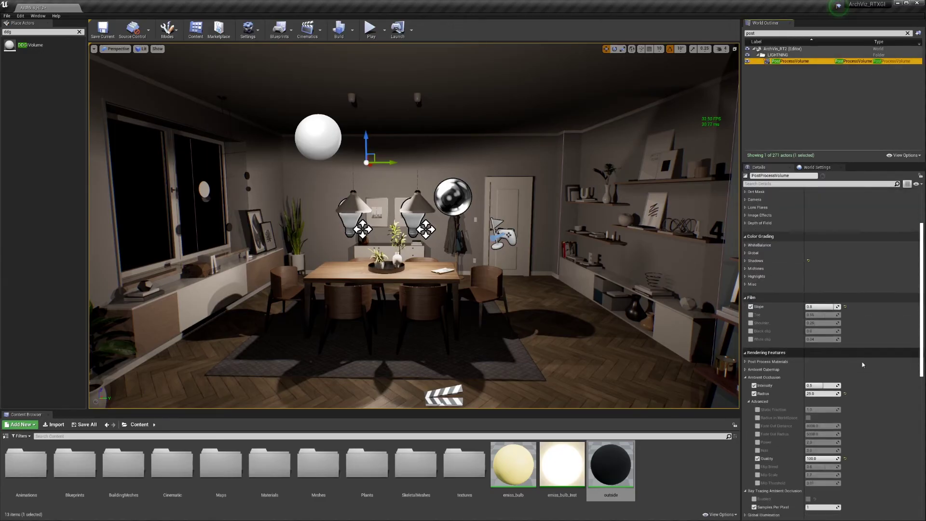
scroll(867, 371, "down", 2)
left_click(823, 423)
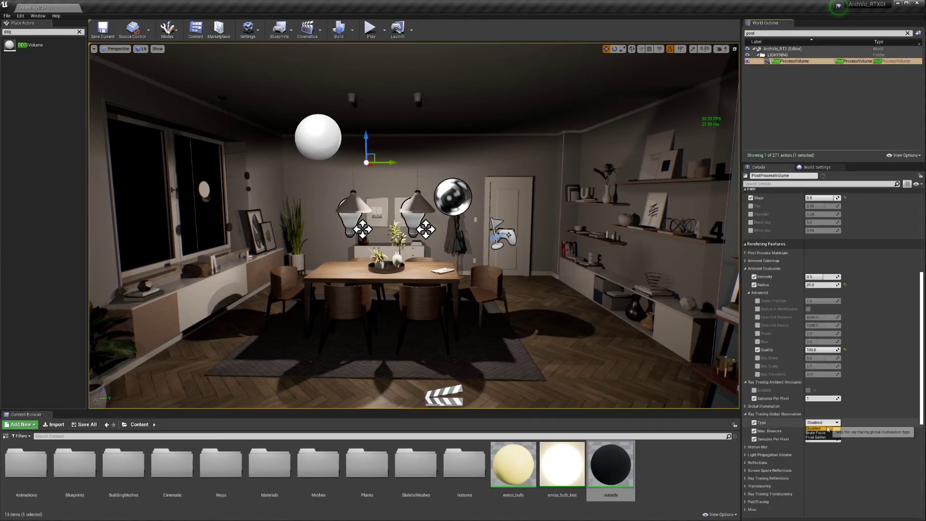
left_click(819, 437)
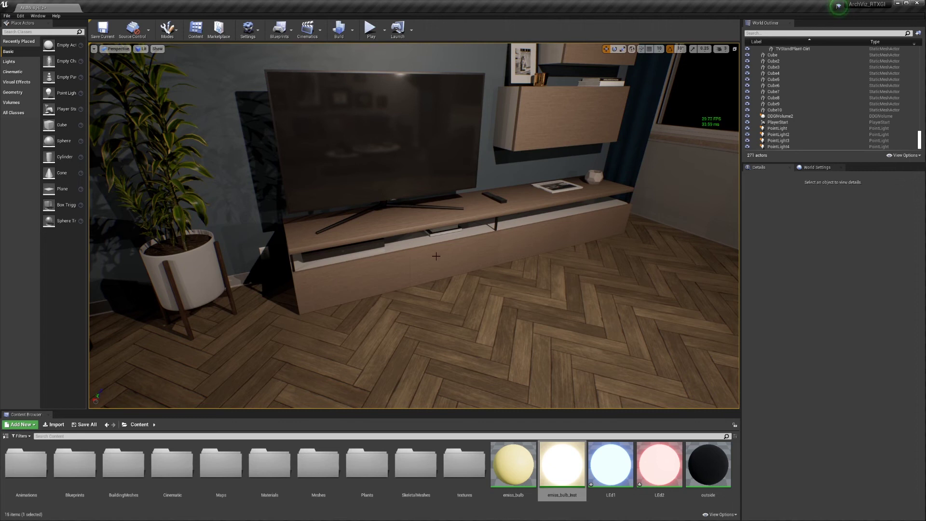
Examine the lighting, shadows and reflections around the TV stand and on the shelf vases and books up close.
right_click_drag(439, 290, 428, 276)
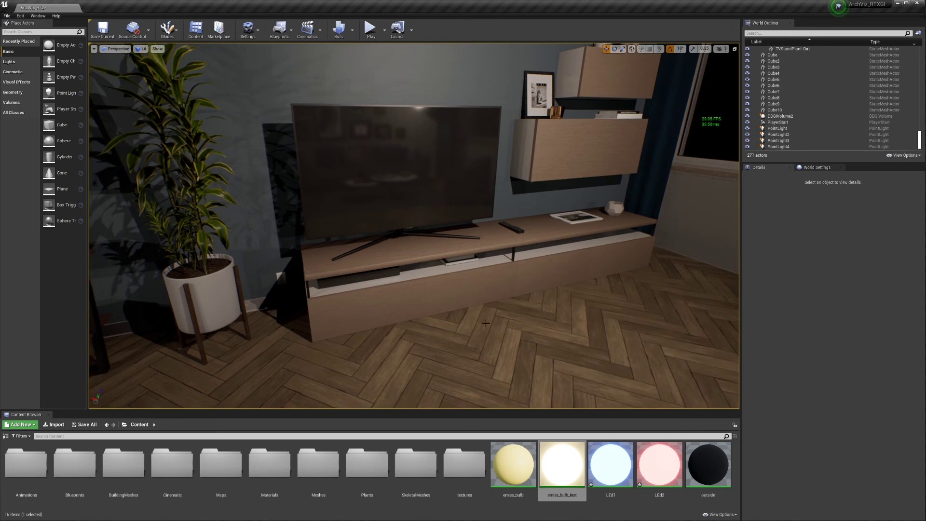
left_click_drag(486, 323, 458, 290)
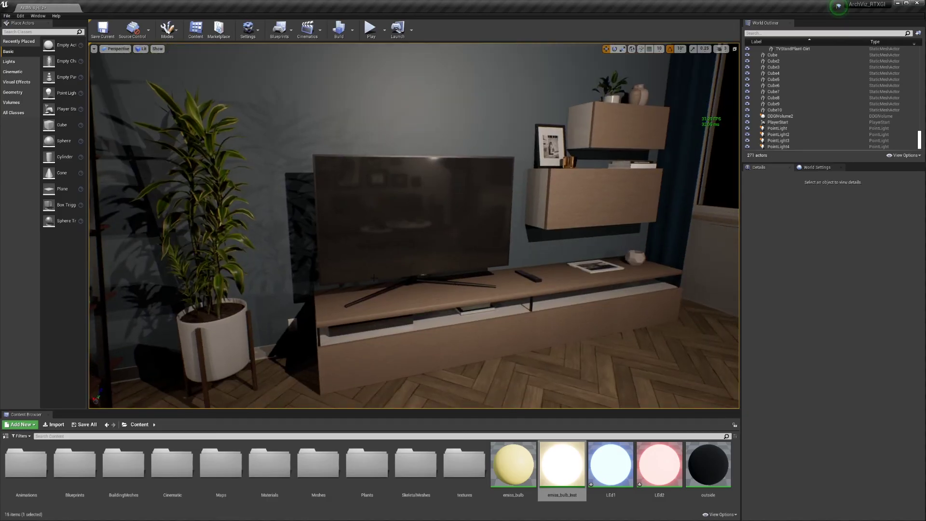
left_click_drag(374, 278, 386, 258)
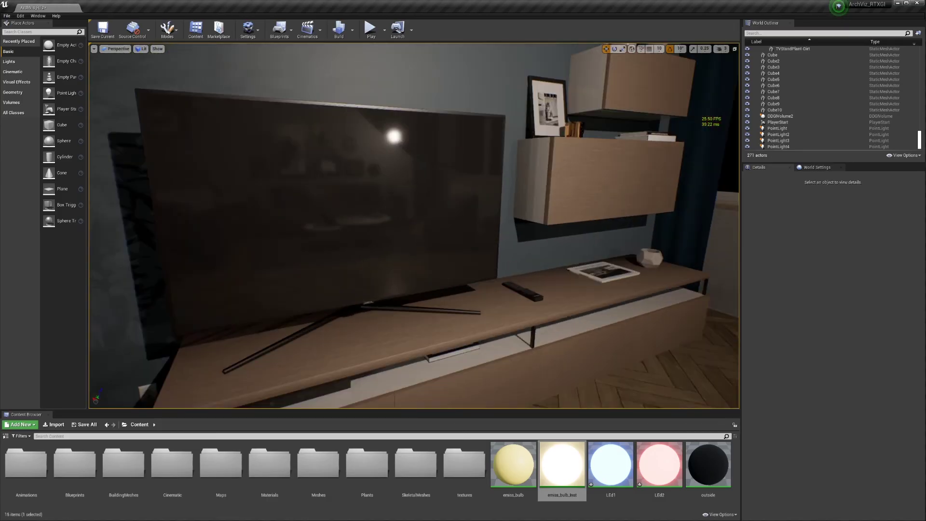
mouse_move(386, 258)
right_mouse_down()
mouse_move(334, 243)
mouse_move(737, 249)
mouse_move(726, 232)
mouse_move(376, 255)
mouse_move(374, 276)
mouse_move(337, 280)
mouse_move(308, 268)
mouse_move(355, 271)
right_mouse_up()
left_click_drag(338, 232, 339, 273)
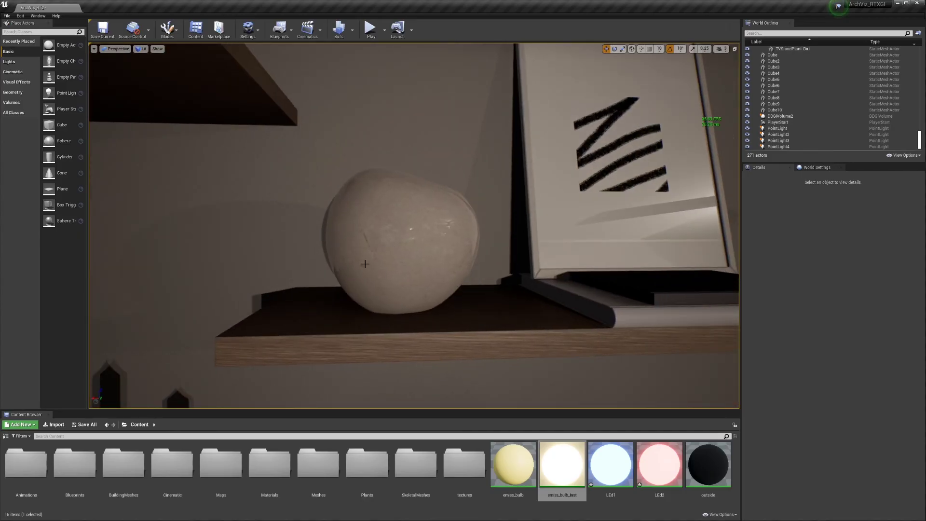
mouse_move(365, 264)
right_mouse_down()
mouse_move(451, 276)
mouse_move(471, 292)
mouse_move(490, 270)
mouse_move(374, 267)
right_mouse_up()
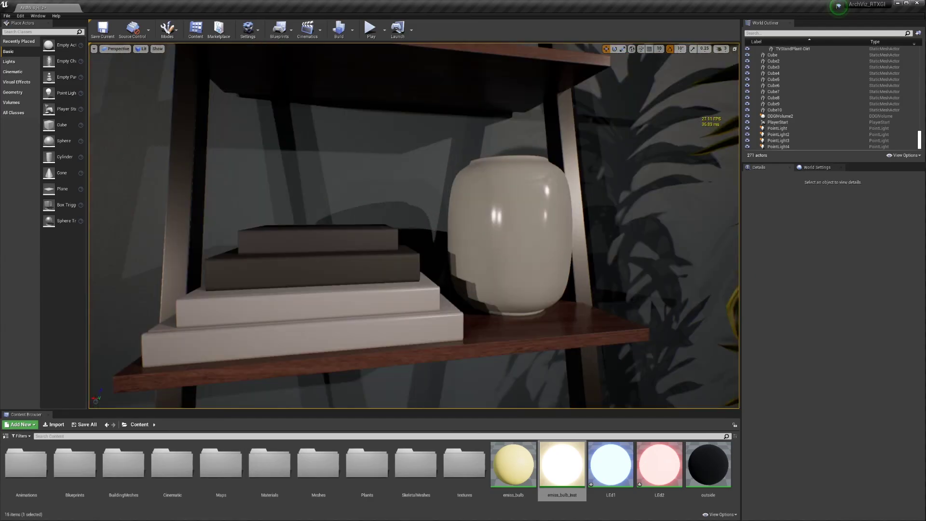
left_click_drag(365, 236, 361, 236)
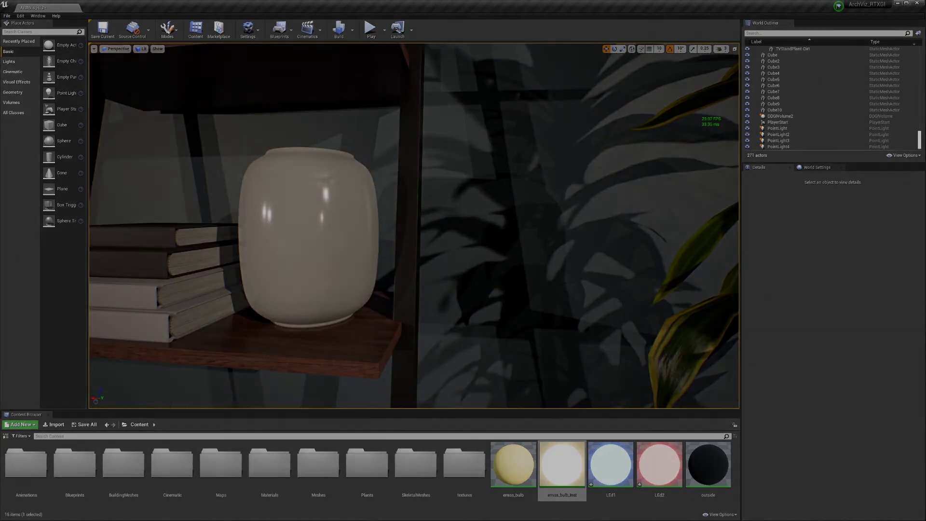